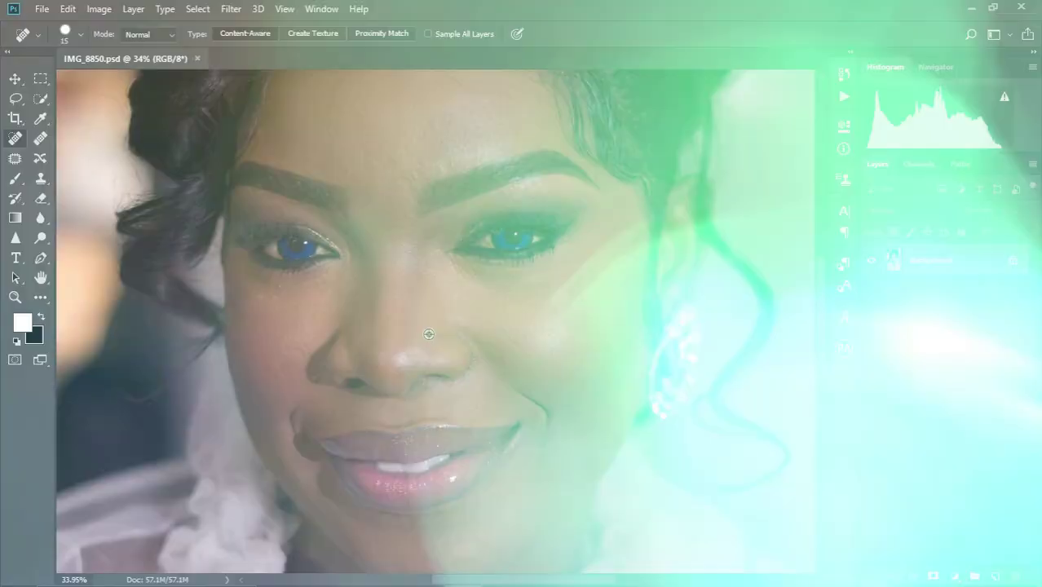
# - Examine the portrait's face, eyes and forehead up close for blemishes and stray hairs
pyautogui.scroll(-3, 429, 334)
pyautogui.scroll(6, 429, 335)
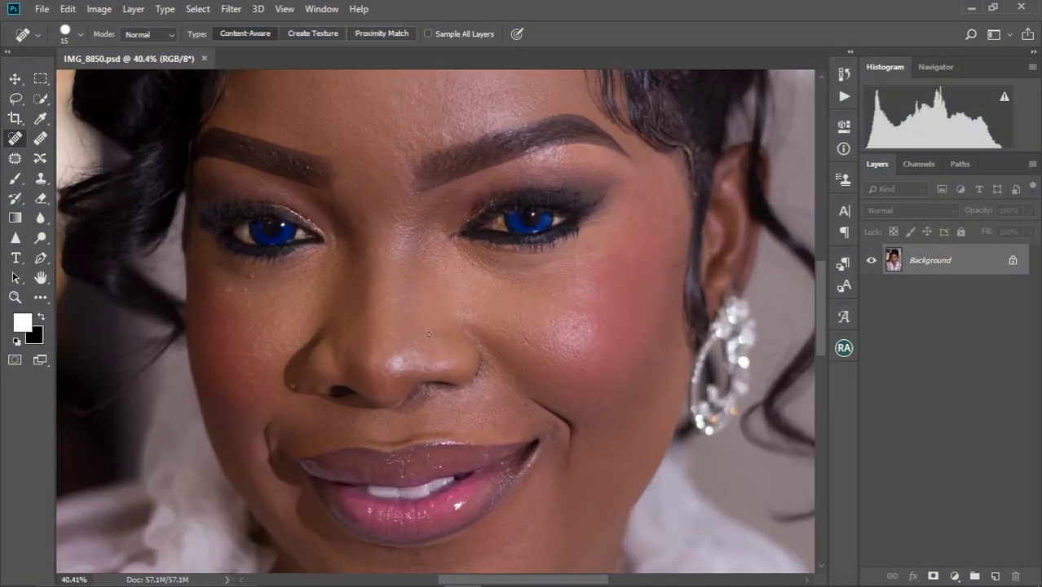
pyautogui.moveTo(429, 334); pyautogui.dragTo(448, 321)
pyautogui.scroll(-5, 434, 292)
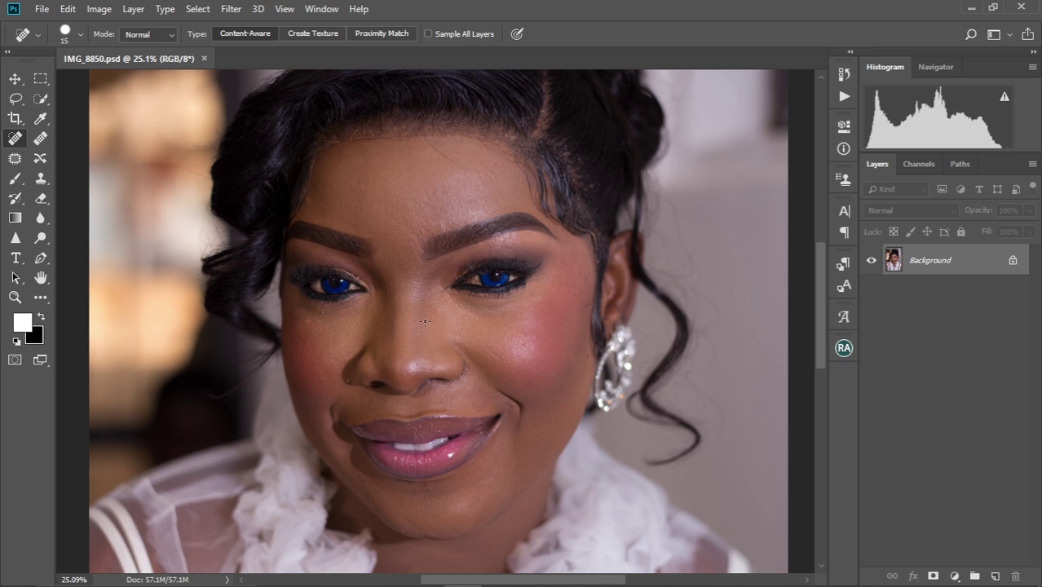
pyautogui.scroll(2, 425, 321)
pyautogui.scroll(-2, 425, 322)
pyautogui.scroll(4, 457, 234)
pyautogui.moveTo(420, 181); pyautogui.dragTo(433, 272)
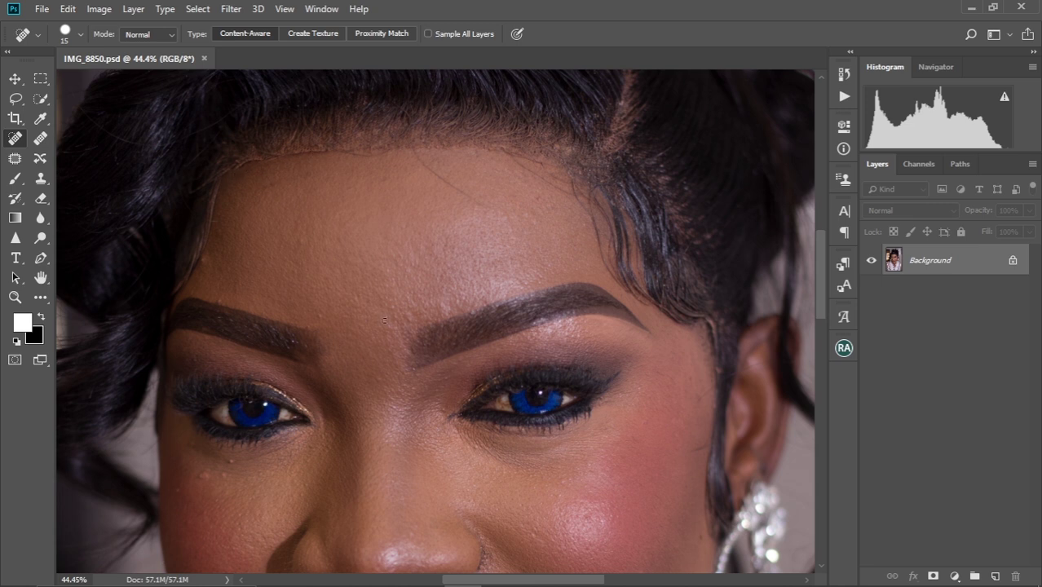
pyautogui.moveTo(384, 329); pyautogui.dragTo(396, 213)
pyautogui.moveTo(376, 347); pyautogui.dragTo(379, 285)
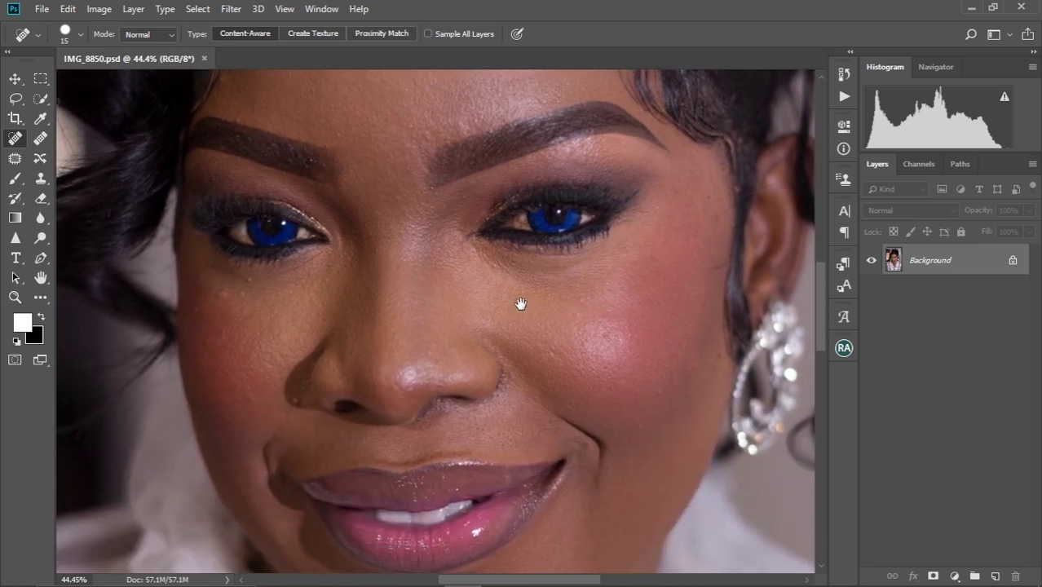
pyautogui.scroll(-4, 520, 303)
pyautogui.scroll(8, 483, 246)
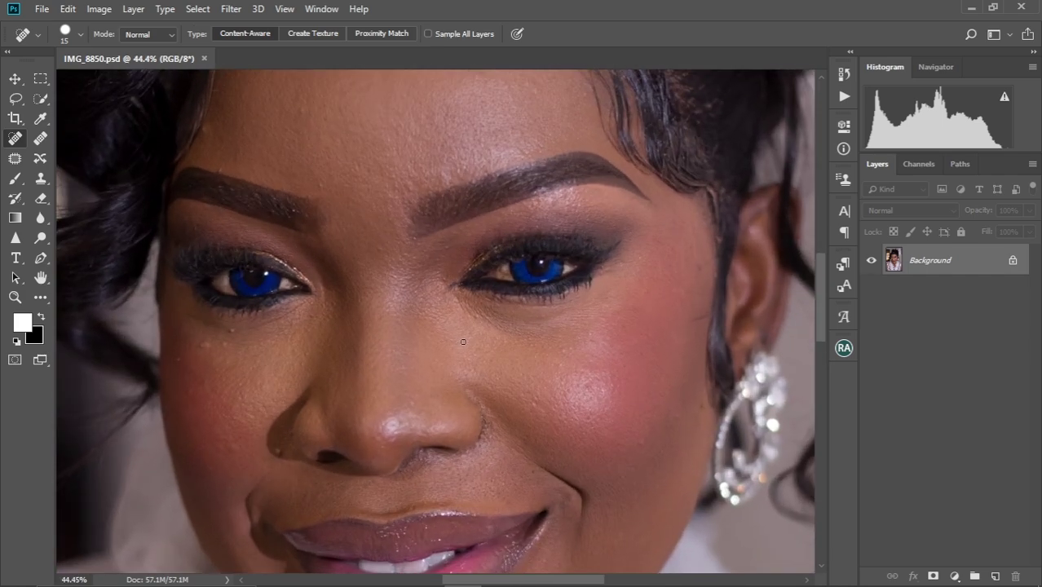
pyautogui.moveTo(463, 341); pyautogui.dragTo(456, 487)
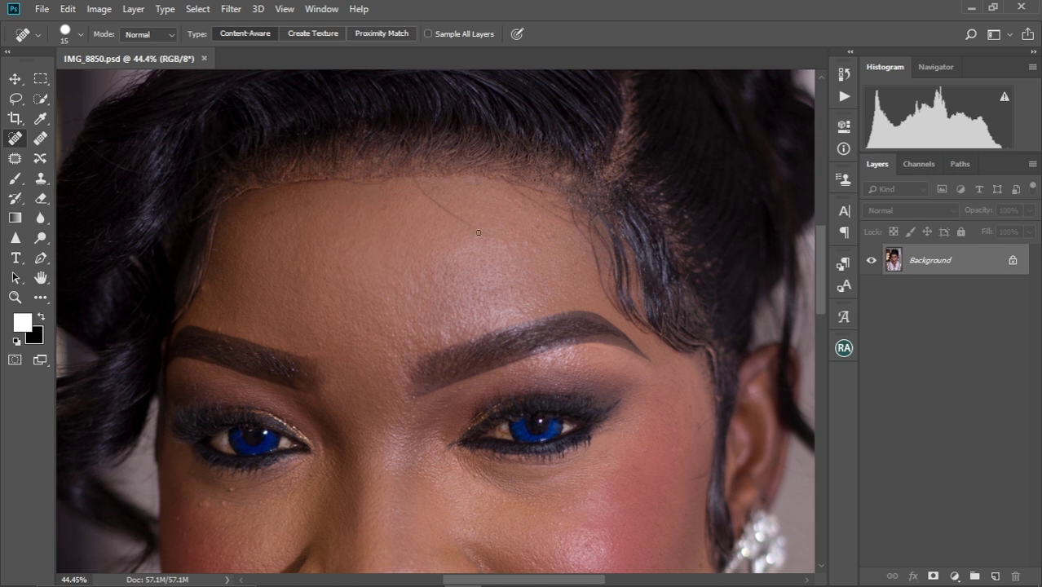
# - Duplicate the Background layer and use the Patch tool to replace the dark line along the left hairline with clean forehead skin
pyautogui.hotkey('ctrl', 'j')
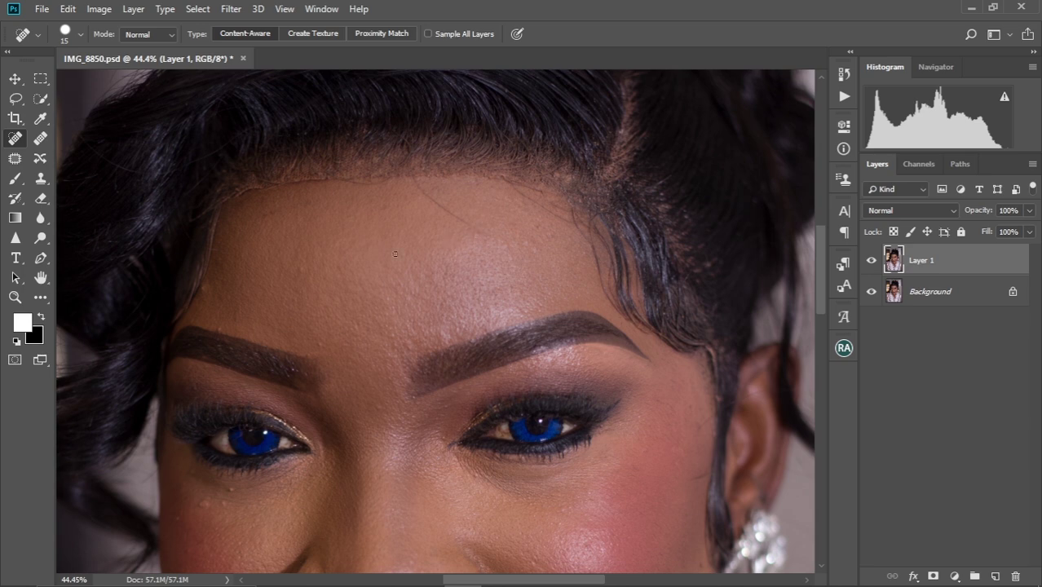
pyautogui.click(15, 159)
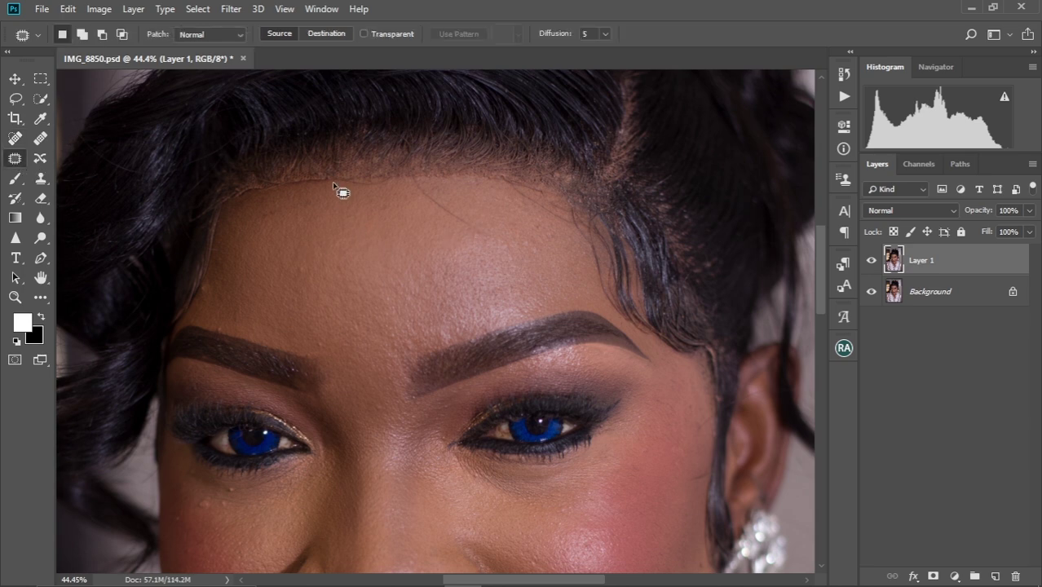
pyautogui.scroll(3, 340, 202)
pyautogui.scroll(2, 323, 287)
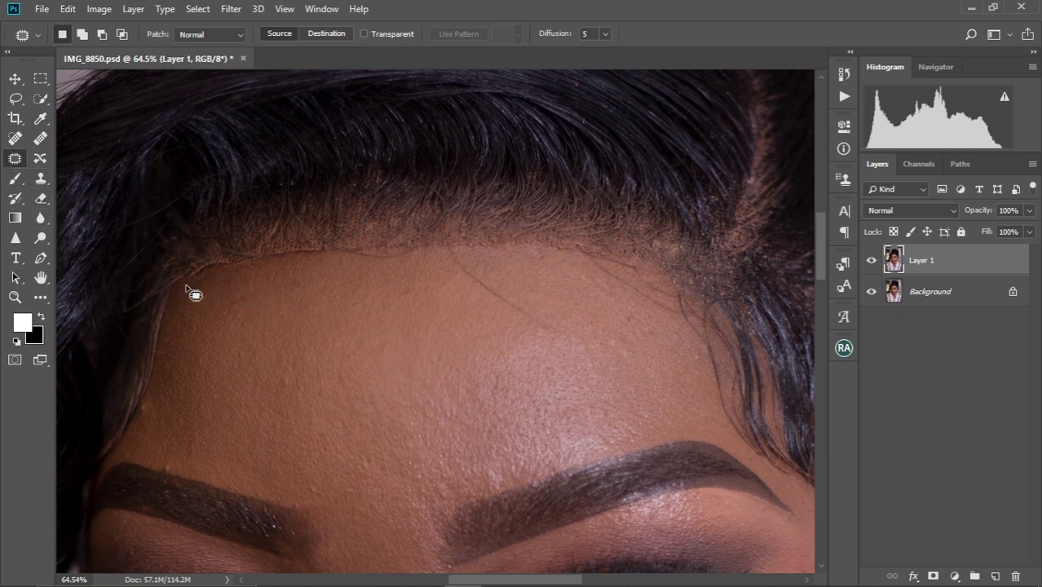
pyautogui.moveTo(177, 288)
pyautogui.mouseDown()
pyautogui.moveTo(281, 262)
pyautogui.moveTo(421, 255)
pyautogui.moveTo(429, 239)
pyautogui.moveTo(242, 247)
pyautogui.moveTo(180, 287)
pyautogui.mouseUp()
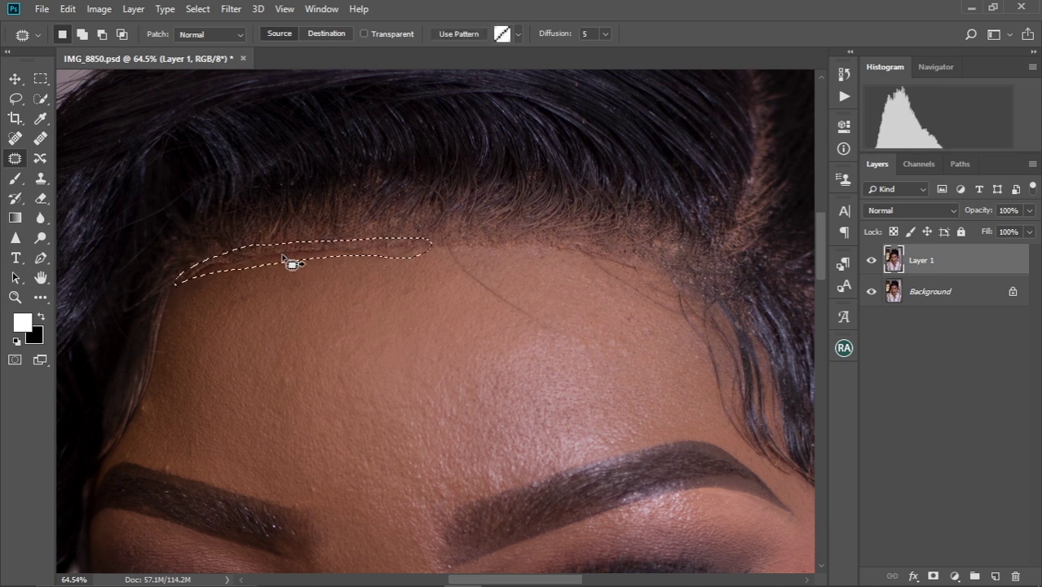
pyautogui.moveTo(292, 262); pyautogui.dragTo(281, 277)
pyautogui.hotkey('ctrl', 'd')
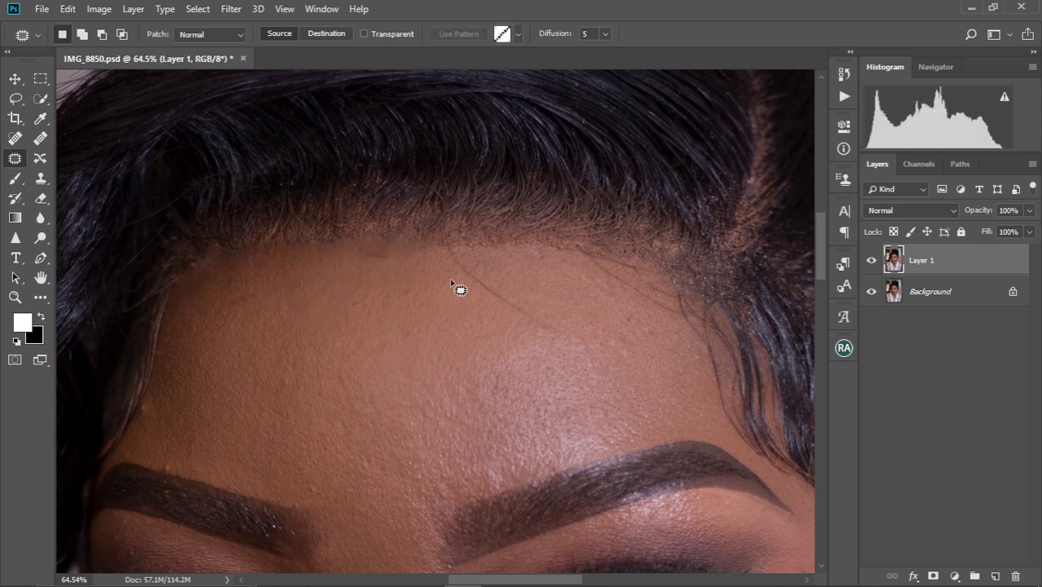
# - Patch out the long stray hair on the upper forehead and the small mark near the left hairline
pyautogui.moveTo(408, 249)
pyautogui.mouseDown()
pyautogui.moveTo(533, 244)
pyautogui.moveTo(405, 245)
pyautogui.moveTo(452, 260)
pyautogui.moveTo(522, 323)
pyautogui.moveTo(552, 339)
pyautogui.moveTo(564, 334)
pyautogui.moveTo(450, 249)
pyautogui.moveTo(437, 304)
pyautogui.mouseUp()
pyautogui.hotkey('ctrl', 'd')
pyautogui.hotkey('ctrl', 'd')
pyautogui.moveTo(573, 281); pyautogui.dragTo(499, 299)
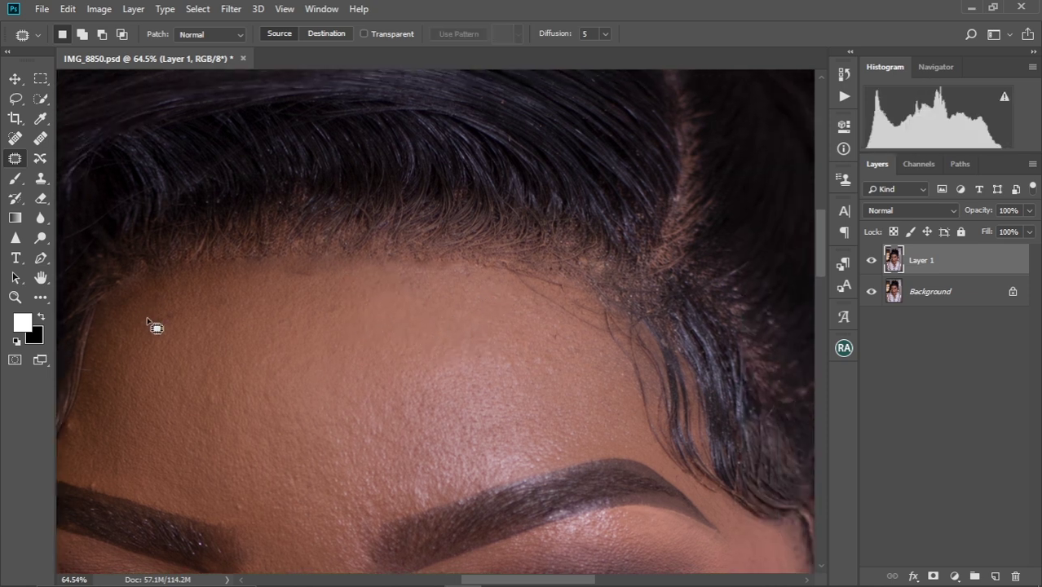
pyautogui.moveTo(149, 328)
pyautogui.mouseDown()
pyautogui.moveTo(189, 303)
pyautogui.moveTo(181, 314)
pyautogui.moveTo(210, 322)
pyautogui.mouseUp()
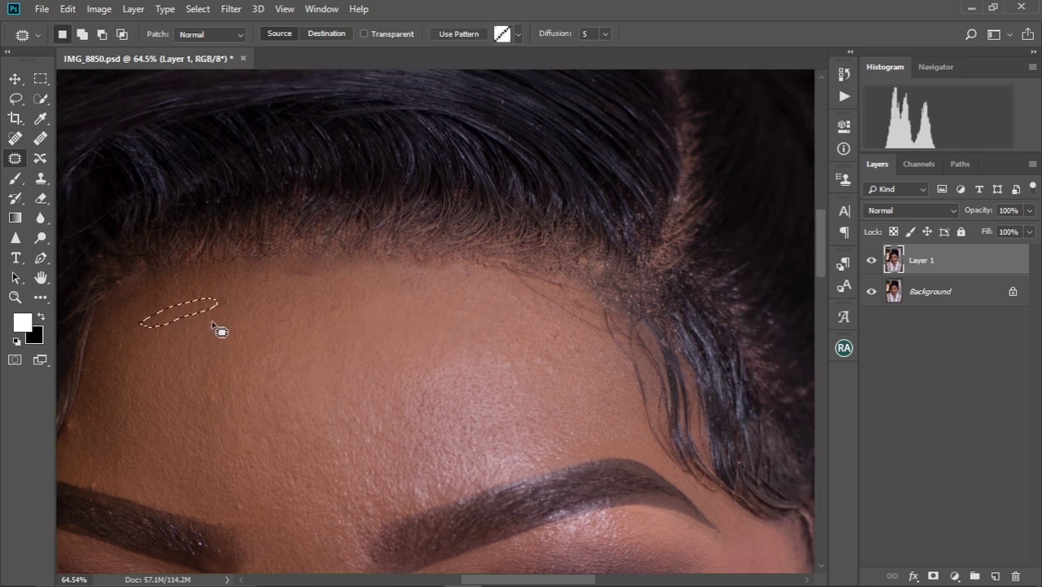
pyautogui.hotkey('ctrl', 'd')
# - Patch out the stray hairs crossing the skin below the right part of the hairline
pyautogui.moveTo(490, 318); pyautogui.dragTo(426, 314)
pyautogui.moveTo(440, 270)
pyautogui.mouseDown()
pyautogui.moveTo(526, 331)
pyautogui.moveTo(549, 334)
pyautogui.moveTo(509, 298)
pyautogui.moveTo(420, 275)
pyautogui.mouseUp()
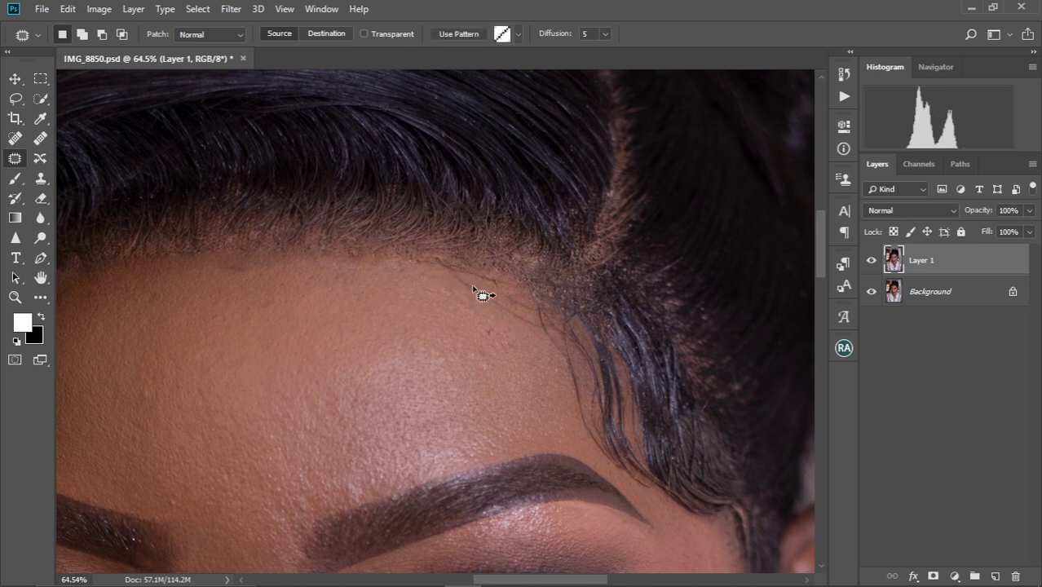
pyautogui.moveTo(482, 293); pyautogui.dragTo(431, 306)
pyautogui.hotkey('ctrl', 'd')
pyautogui.moveTo(411, 261)
pyautogui.mouseDown()
pyautogui.moveTo(534, 293)
pyautogui.moveTo(454, 260)
pyautogui.moveTo(397, 255)
pyautogui.moveTo(438, 294)
pyautogui.mouseUp()
pyautogui.hotkey('ctrl', 'd')
# - Patch the remaining uneven spot at the top of the forehead just below the hairline
pyautogui.moveTo(498, 313); pyautogui.dragTo(462, 255)
pyautogui.moveTo(313, 335); pyautogui.dragTo(360, 275)
pyautogui.moveTo(282, 210); pyautogui.dragTo(370, 295)
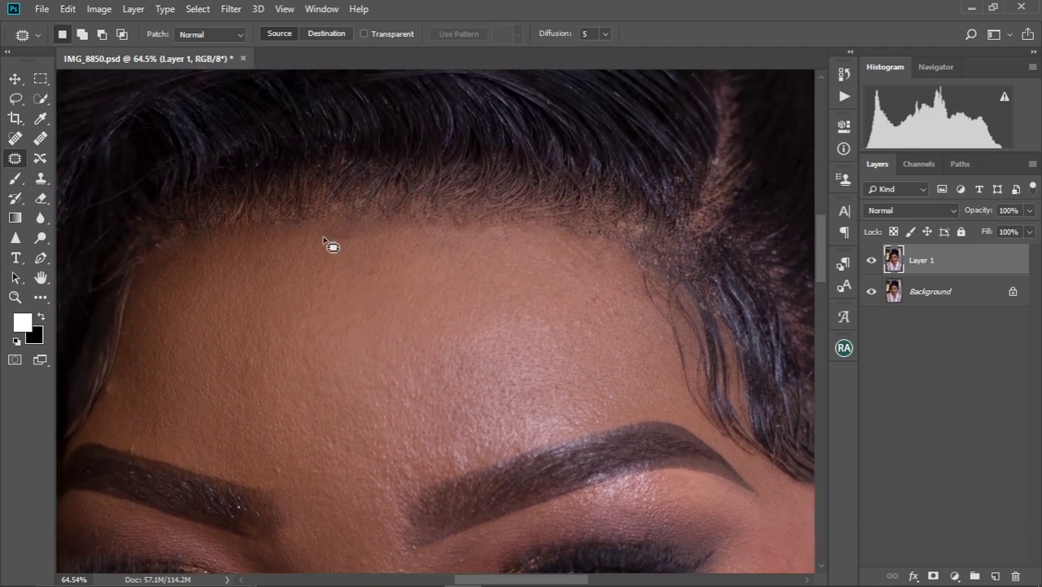
pyautogui.moveTo(321, 236)
pyautogui.mouseDown()
pyautogui.moveTo(335, 232)
pyautogui.moveTo(322, 235)
pyautogui.mouseUp()
pyautogui.moveTo(332, 242); pyautogui.dragTo(330, 254)
pyautogui.hotkey('ctrl', 'd')
# - Patch the small raised bumps under the eye on the left cheek with nearby smooth skin
pyautogui.moveTo(404, 266); pyautogui.dragTo(324, 176)
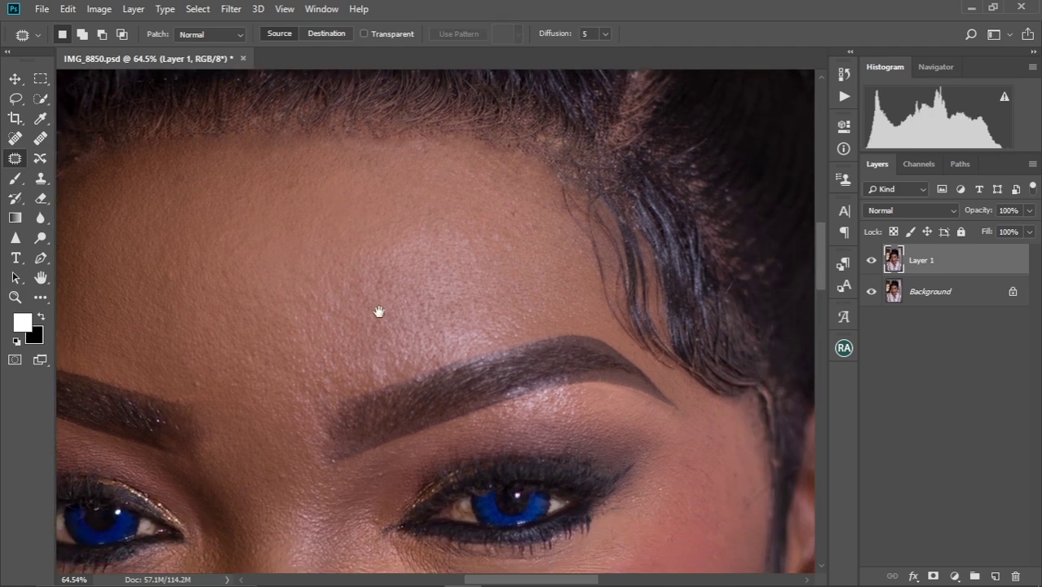
pyautogui.moveTo(379, 312); pyautogui.dragTo(307, 162)
pyautogui.moveTo(239, 442); pyautogui.dragTo(281, 326)
pyautogui.moveTo(202, 392); pyautogui.dragTo(360, 339)
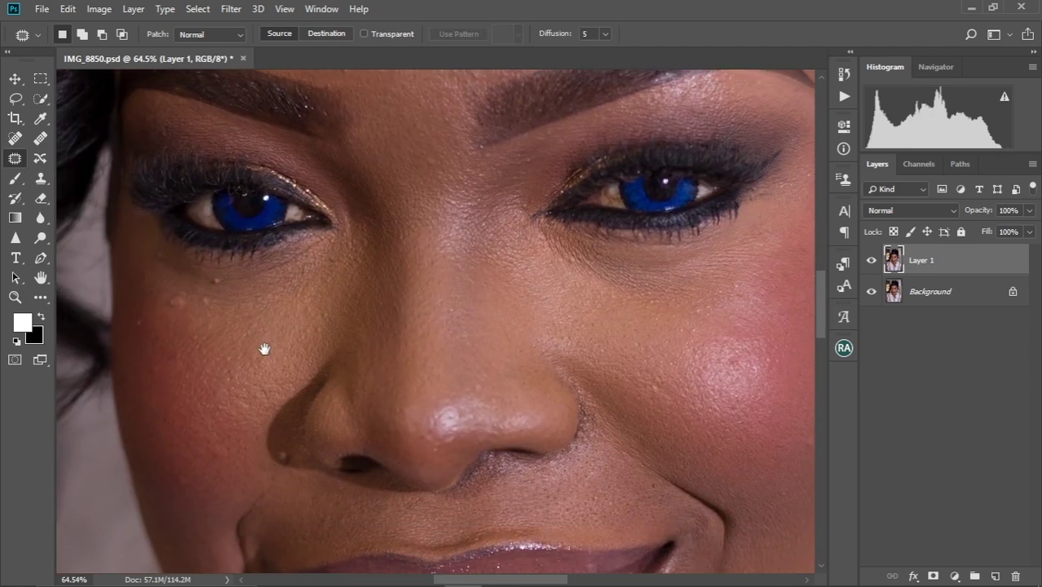
pyautogui.moveTo(263, 349)
pyautogui.mouseDown()
pyautogui.moveTo(269, 407)
pyautogui.moveTo(225, 355)
pyautogui.moveTo(243, 360)
pyautogui.moveTo(247, 338)
pyautogui.moveTo(235, 352)
pyautogui.moveTo(272, 356)
pyautogui.moveTo(257, 348)
pyautogui.moveTo(243, 369)
pyautogui.mouseUp()
pyautogui.moveTo(271, 333); pyautogui.dragTo(296, 326)
pyautogui.moveTo(223, 356)
pyautogui.mouseDown()
pyautogui.moveTo(192, 370)
pyautogui.moveTo(202, 368)
pyautogui.mouseUp()
pyautogui.moveTo(204, 368); pyautogui.dragTo(206, 342)
pyautogui.click(214, 302)
pyautogui.moveTo(215, 303); pyautogui.dragTo(222, 311)
pyautogui.moveTo(225, 312); pyautogui.dragTo(209, 301)
pyautogui.click(244, 344)
# - Patch the spot on the lower left cheek and remove the mole beside the left nostril
pyautogui.moveTo(240, 352); pyautogui.dragTo(200, 218)
pyautogui.moveTo(225, 305); pyautogui.dragTo(221, 246)
pyautogui.moveTo(187, 324)
pyautogui.mouseDown()
pyautogui.moveTo(184, 310)
pyautogui.moveTo(193, 326)
pyautogui.mouseUp()
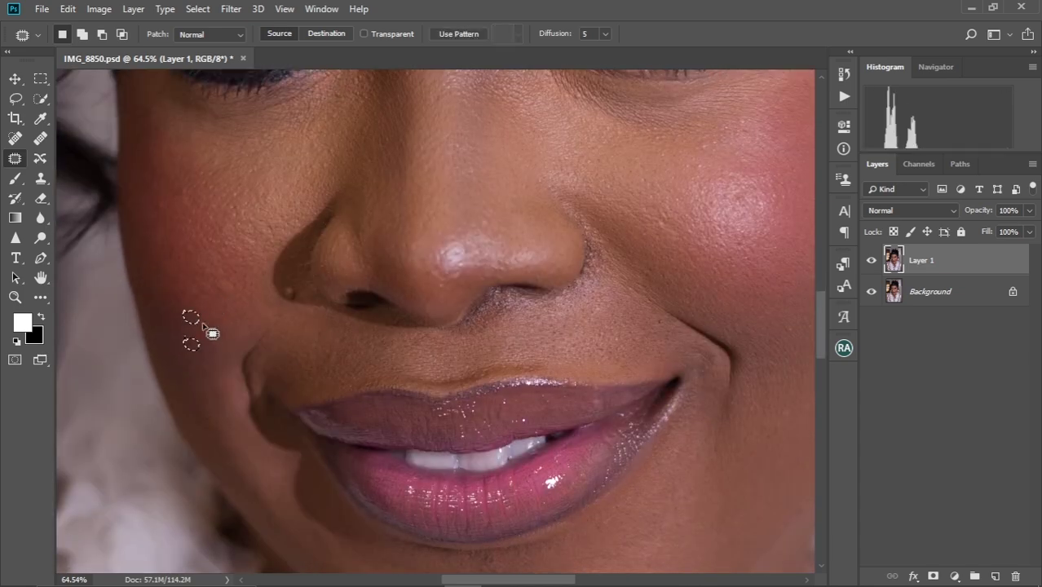
pyautogui.click(206, 326)
pyautogui.moveTo(293, 285)
pyautogui.mouseDown()
pyautogui.moveTo(280, 292)
pyautogui.moveTo(297, 298)
pyautogui.moveTo(295, 289)
pyautogui.moveTo(324, 275)
pyautogui.mouseUp()
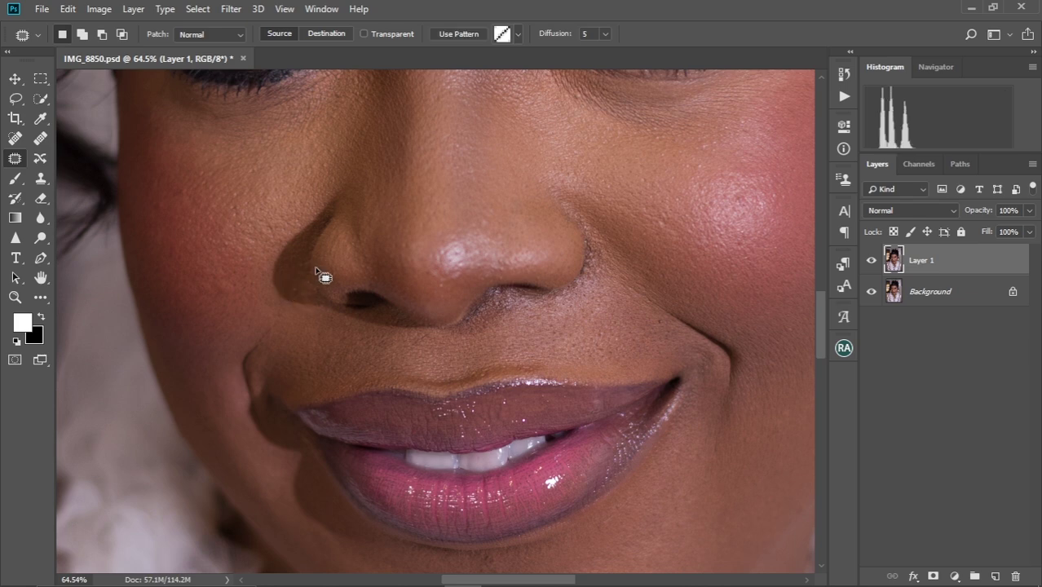
pyautogui.hotkey('ctrl', 'd')
# - Inspect the right cheek, nose, mouth, chin and eyebrows for remaining blemishes
pyautogui.moveTo(388, 265); pyautogui.dragTo(149, 322)
pyautogui.moveTo(328, 268); pyautogui.dragTo(245, 465)
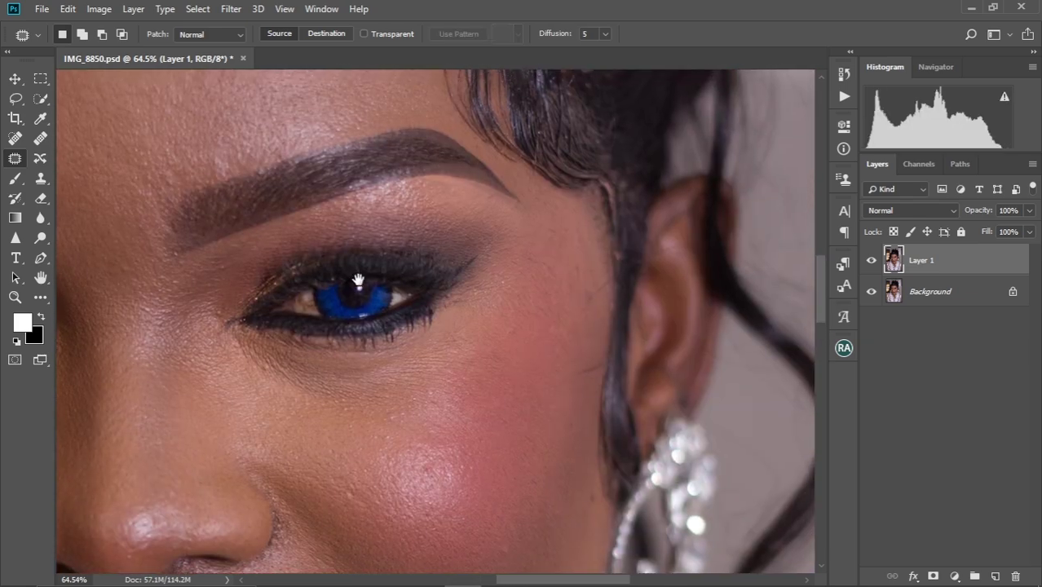
pyautogui.moveTo(358, 279); pyautogui.dragTo(267, 440)
pyautogui.scroll(-8, 383, 301)
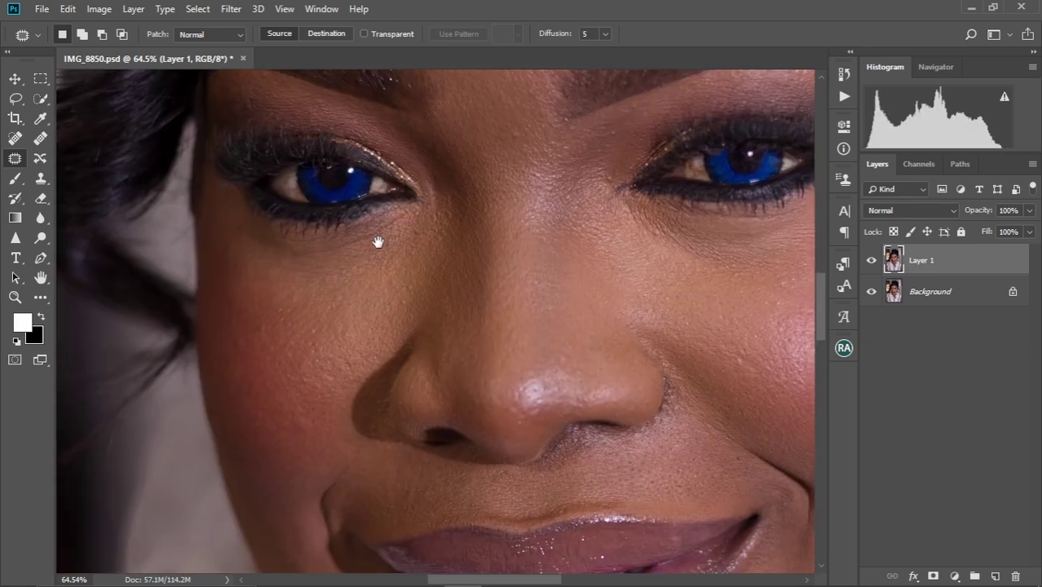
pyautogui.scroll(-6, 331, 195)
pyautogui.hscroll(2, 319, 213)
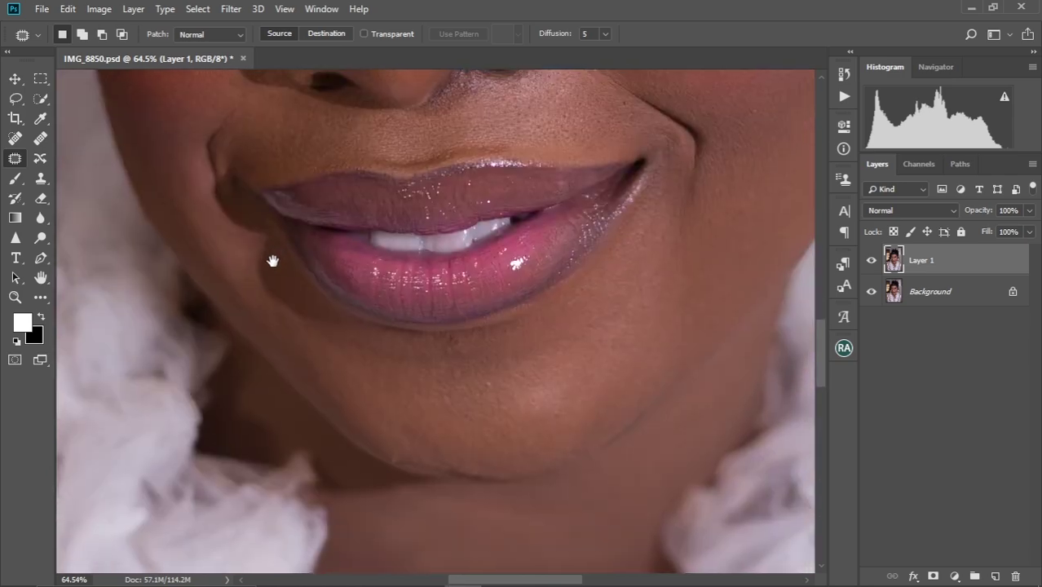
pyautogui.scroll(-10, 289, 299)
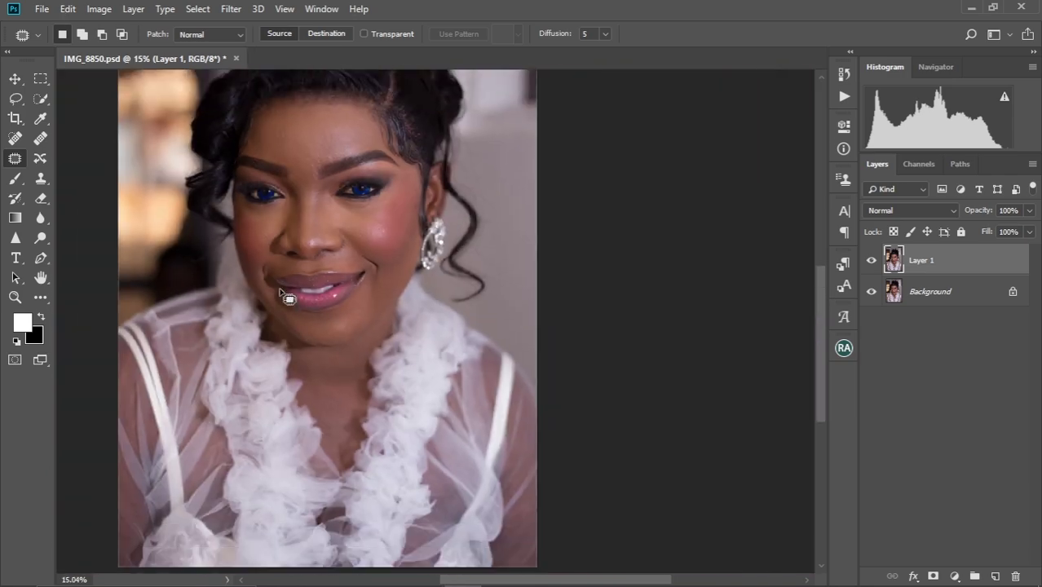
pyautogui.scroll(8, 434, 324)
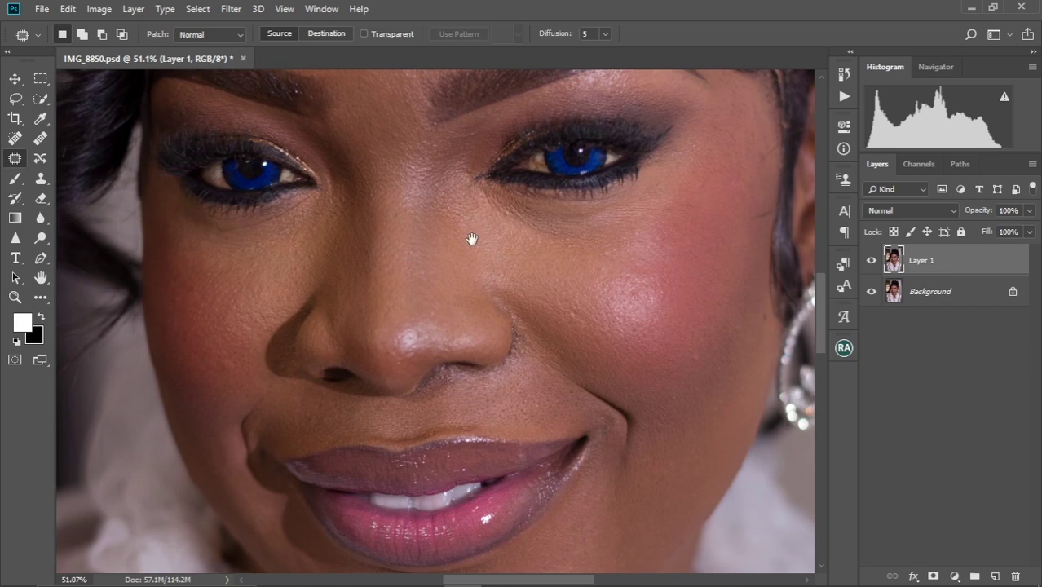
pyautogui.moveTo(472, 239); pyautogui.dragTo(480, 364)
pyautogui.scroll(2, 466, 243)
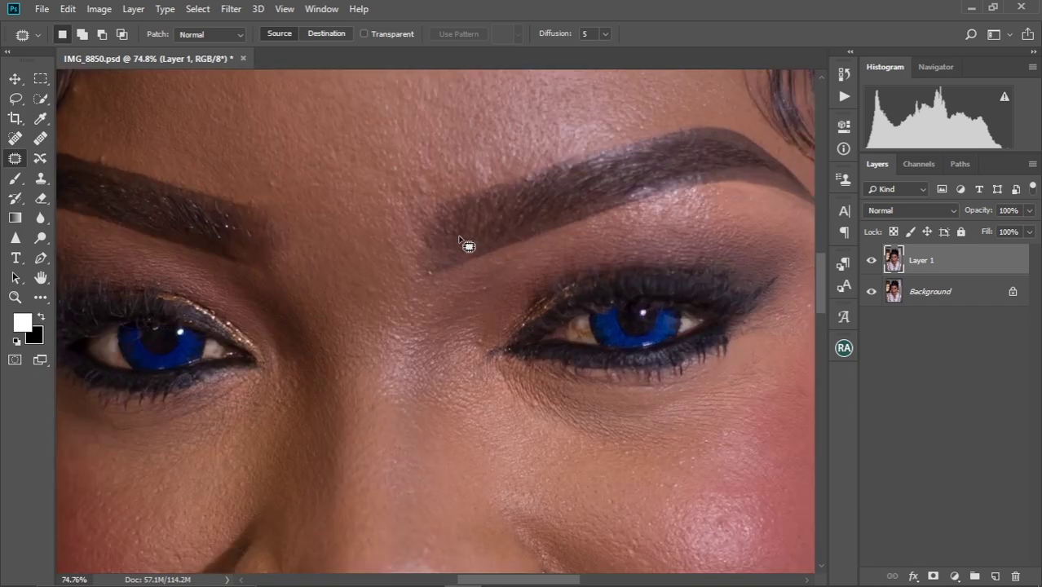
pyautogui.scroll(-3, 466, 243)
pyautogui.scroll(1, 242, 169)
pyautogui.scroll(4, 361, 170)
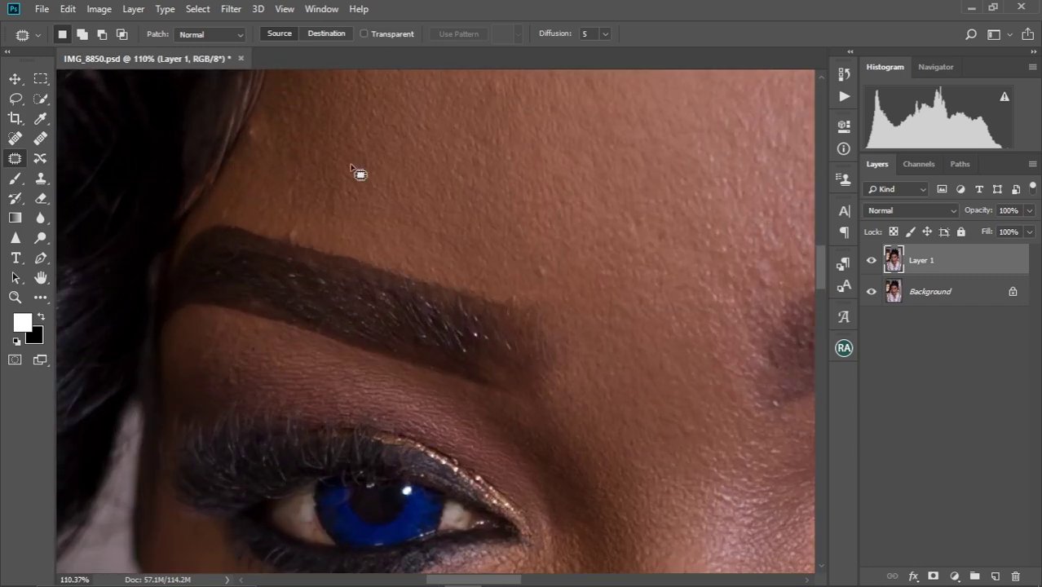
# - Patch the bump beside the hair at the left temple and the one on the upper edge of the left eyebrow
pyautogui.moveTo(360, 170); pyautogui.dragTo(375, 309)
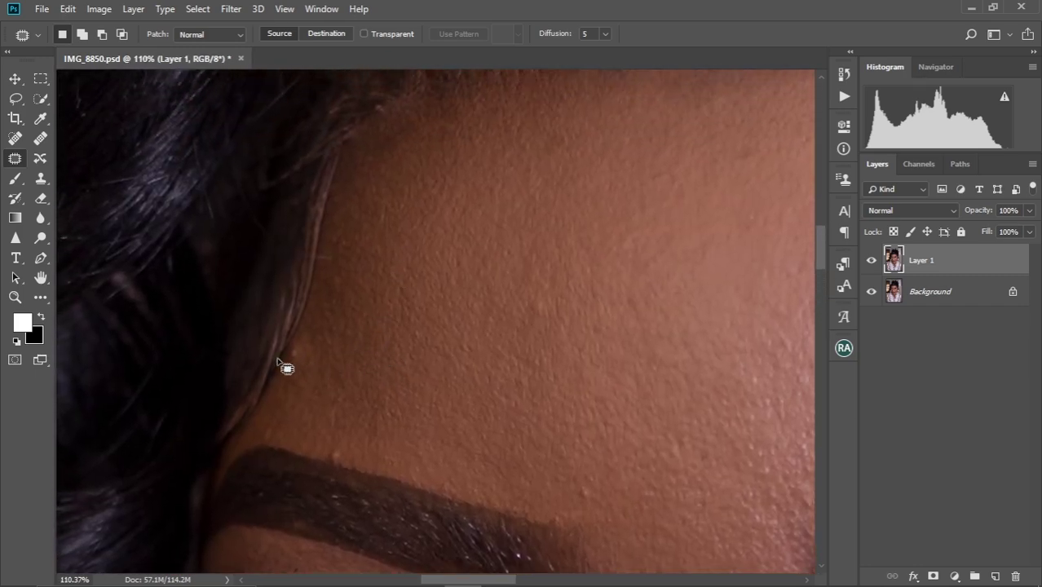
pyautogui.moveTo(291, 345); pyautogui.dragTo(357, 319)
pyautogui.hotkey('ctrl', 'd')
pyautogui.moveTo(354, 380); pyautogui.dragTo(357, 275)
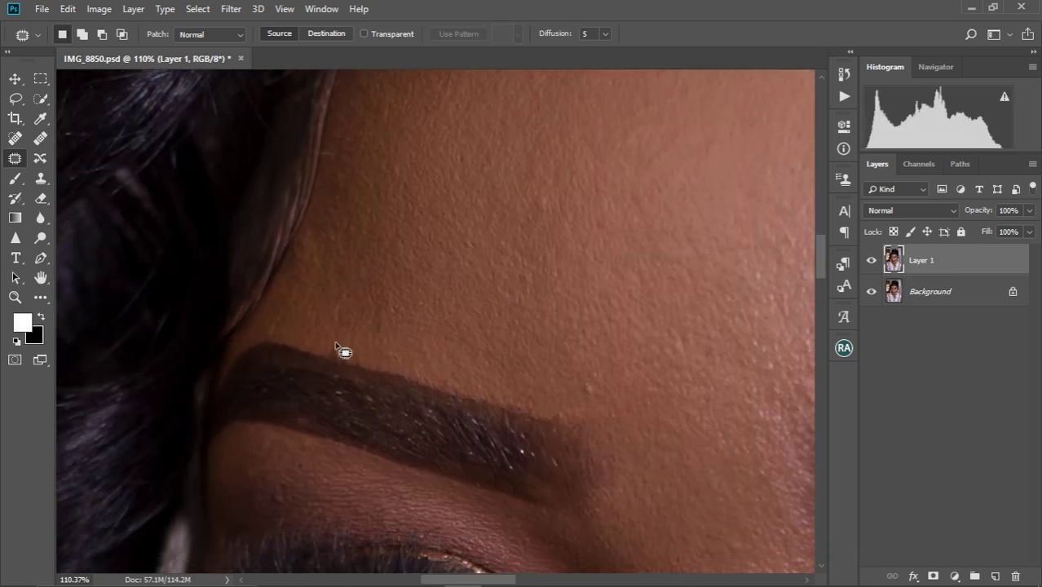
pyautogui.moveTo(333, 360)
pyautogui.mouseDown()
pyautogui.moveTo(353, 354)
pyautogui.moveTo(325, 340)
pyautogui.mouseUp()
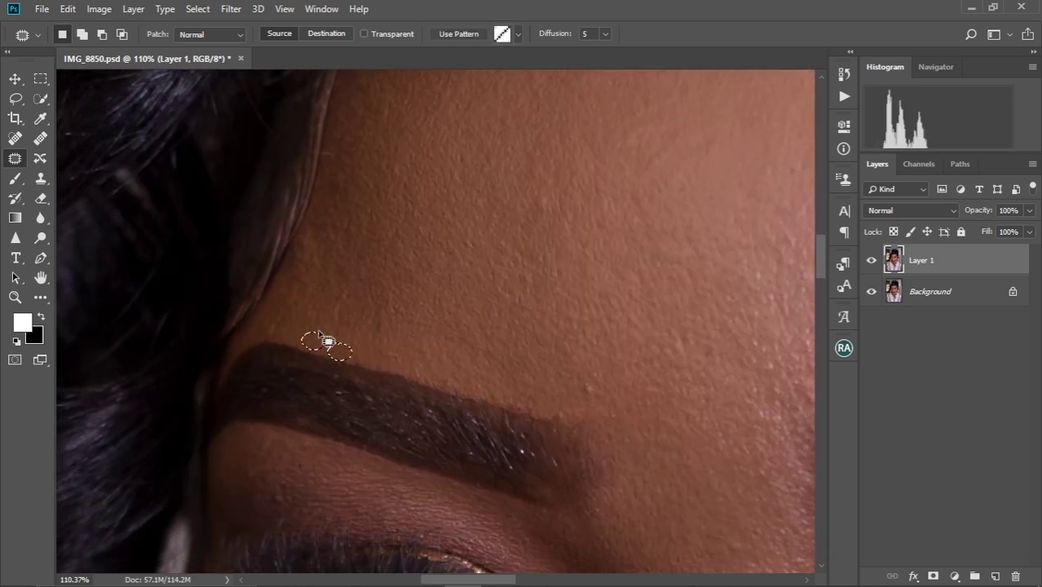
pyautogui.hotkey('ctrl', 'd')
# - Patch the small bumps on the forehead just above the inner end of the left eyebrow
pyautogui.moveTo(473, 351); pyautogui.dragTo(422, 308)
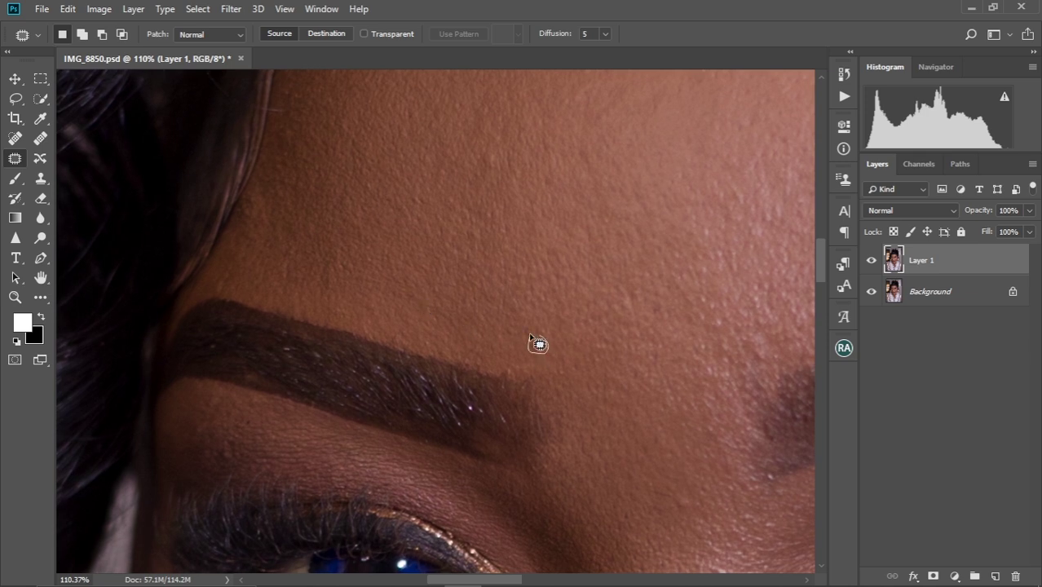
pyautogui.moveTo(530, 335); pyautogui.dragTo(534, 337)
pyautogui.moveTo(533, 336); pyautogui.dragTo(495, 339)
pyautogui.moveTo(506, 333)
pyautogui.mouseDown()
pyautogui.moveTo(470, 314)
pyautogui.moveTo(539, 333)
pyautogui.mouseUp()
pyautogui.hotkey('ctrl', 'd')
pyautogui.moveTo(545, 327); pyautogui.dragTo(556, 300)
pyautogui.hotkey('ctrl', 'd')
# - Patch the blemish between the eyebrows at the top of the nose bridge
pyautogui.moveTo(542, 337); pyautogui.dragTo(459, 279)
pyautogui.moveTo(471, 379); pyautogui.dragTo(480, 283)
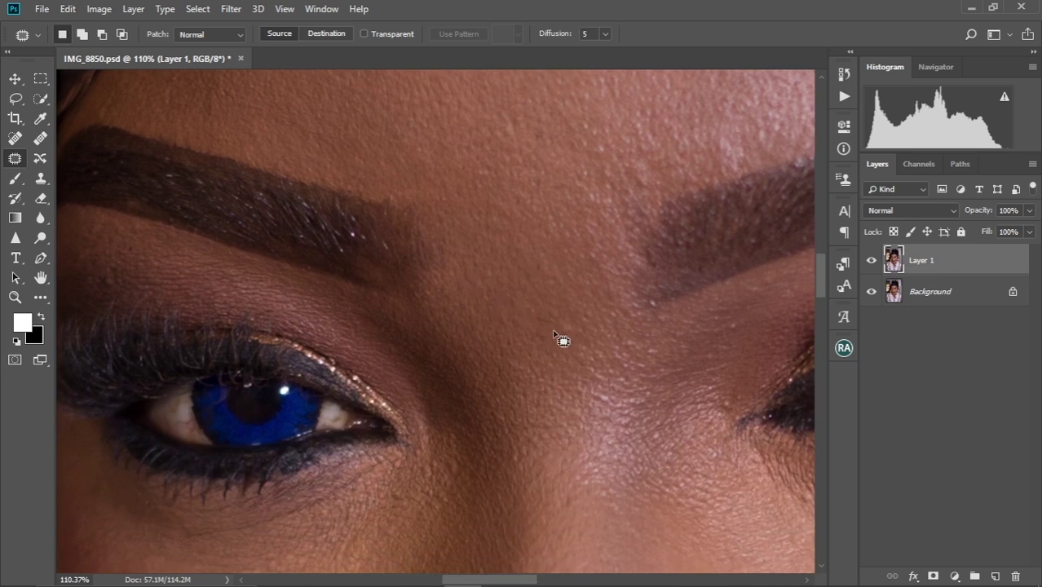
pyautogui.moveTo(553, 331)
pyautogui.mouseDown()
pyautogui.moveTo(574, 298)
pyautogui.moveTo(582, 314)
pyautogui.moveTo(563, 224)
pyautogui.mouseUp()
pyautogui.hotkey('ctrl', 'd')
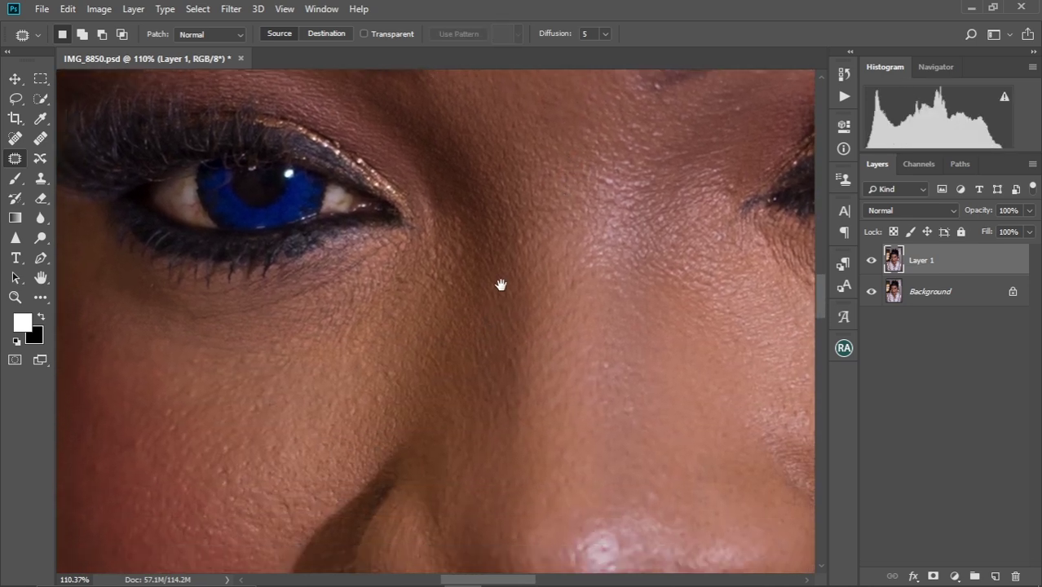
# - Check the nose and mouth area for remaining blemishes and view the whole portrait
pyautogui.moveTo(433, 429); pyautogui.dragTo(515, 254)
pyautogui.moveTo(538, 294); pyautogui.dragTo(409, 239)
pyautogui.moveTo(527, 386); pyautogui.dragTo(379, 235)
pyautogui.moveTo(402, 289); pyautogui.dragTo(403, 358)
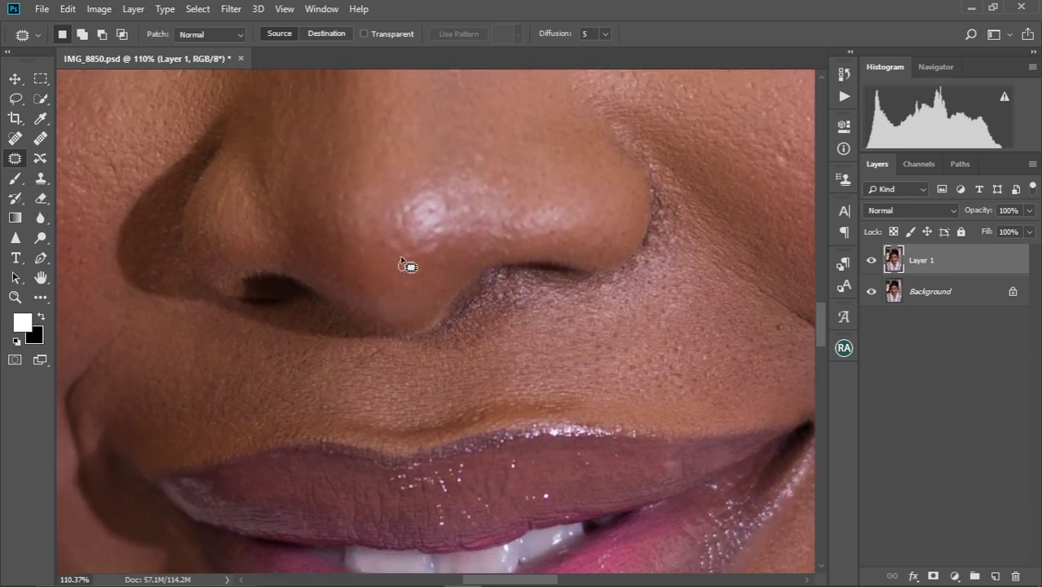
pyautogui.scroll(-2, 426, 247)
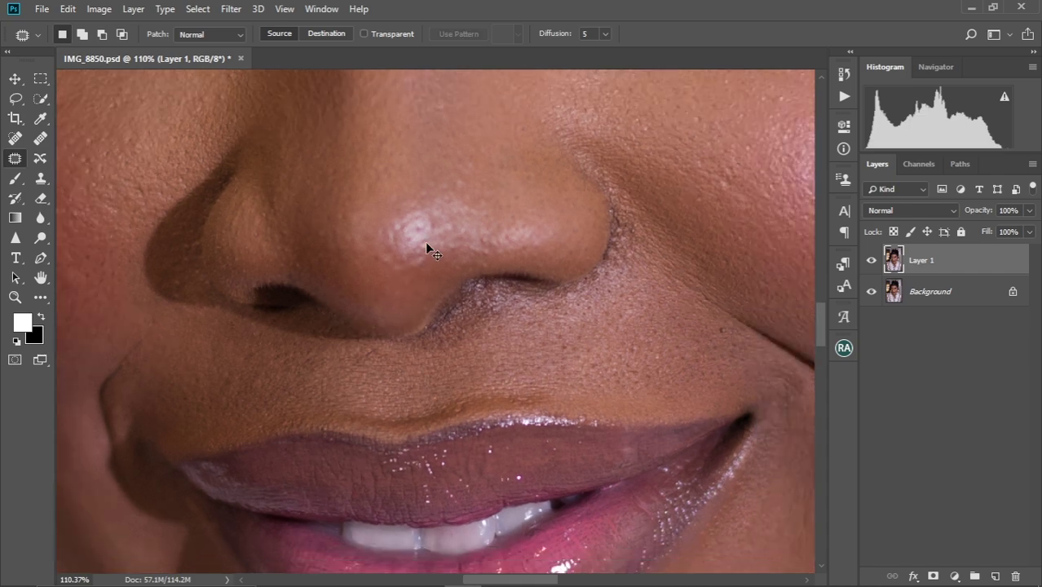
pyautogui.hotkey('ctrl', '0')
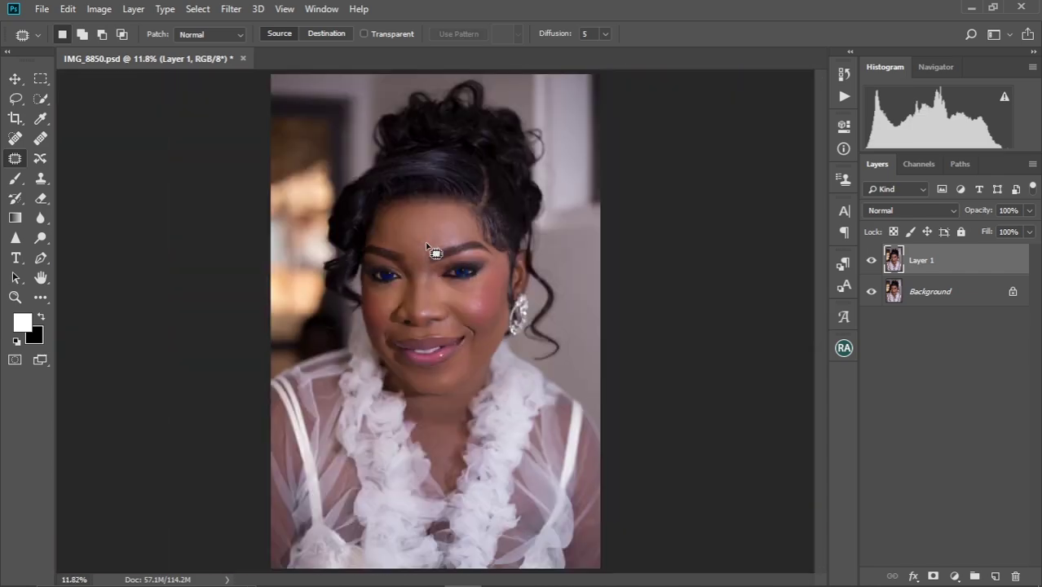
# - Duplicate Layer 1, hide the copy and rename the original layer as Color
pyautogui.scroll(3, 450, 300)
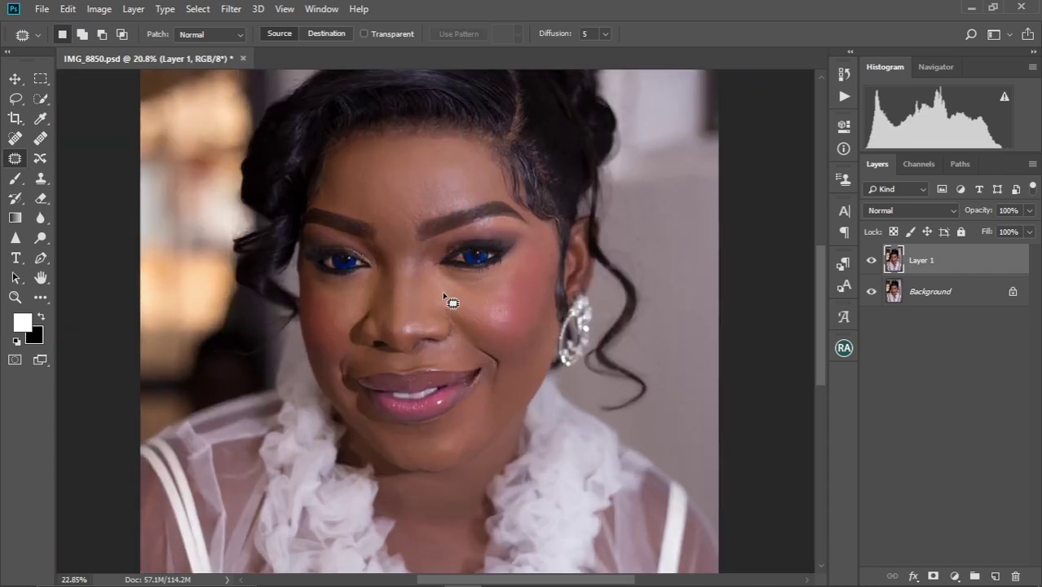
pyautogui.scroll(2, 451, 302)
pyautogui.scroll(-1, 451, 302)
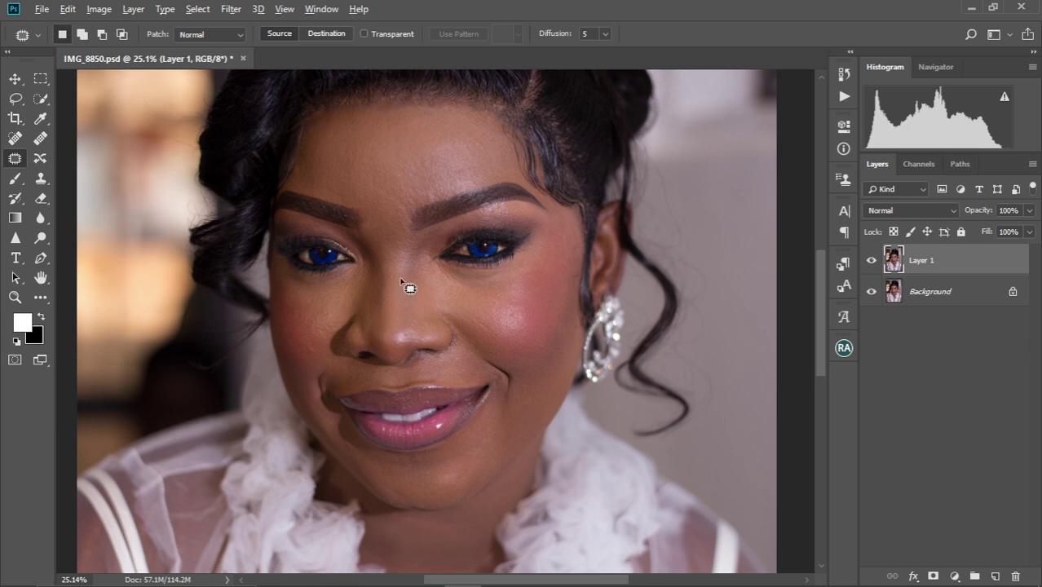
pyautogui.scroll(2, 404, 284)
pyautogui.scroll(-2, 404, 284)
pyautogui.scroll(2, 404, 284)
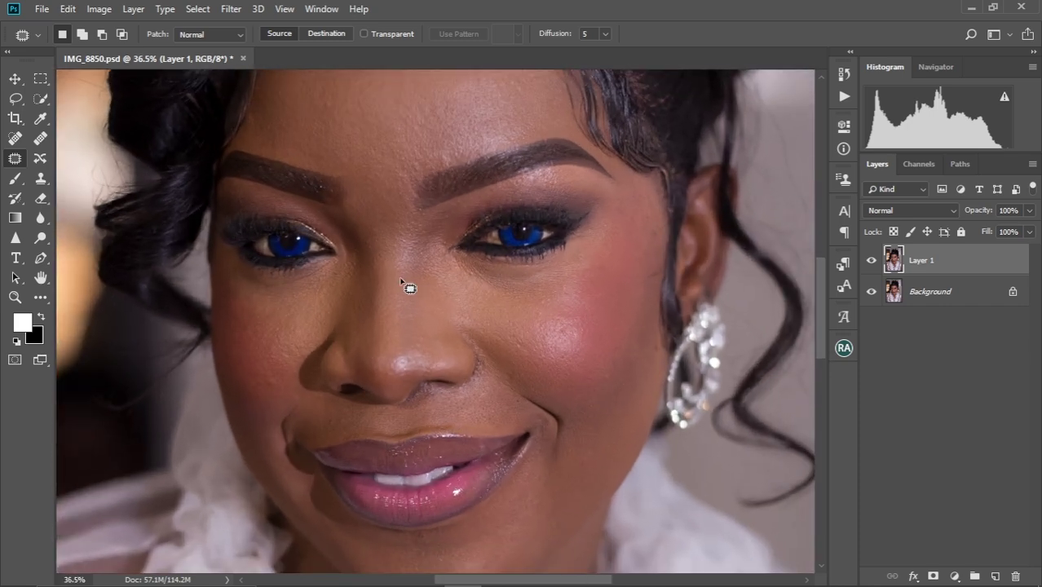
pyautogui.hotkey('ctrl', 'j')
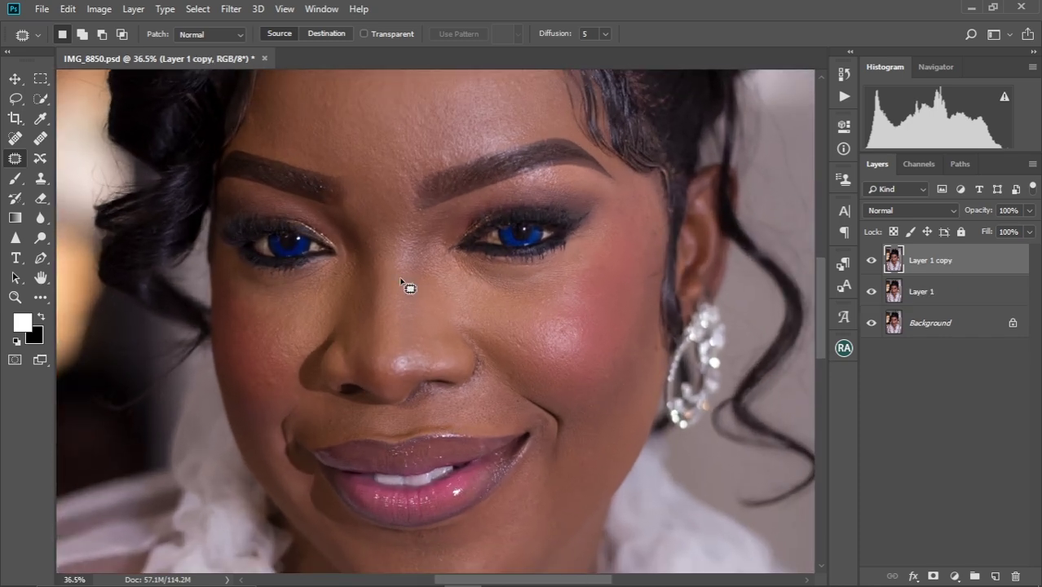
pyautogui.click(930, 294)
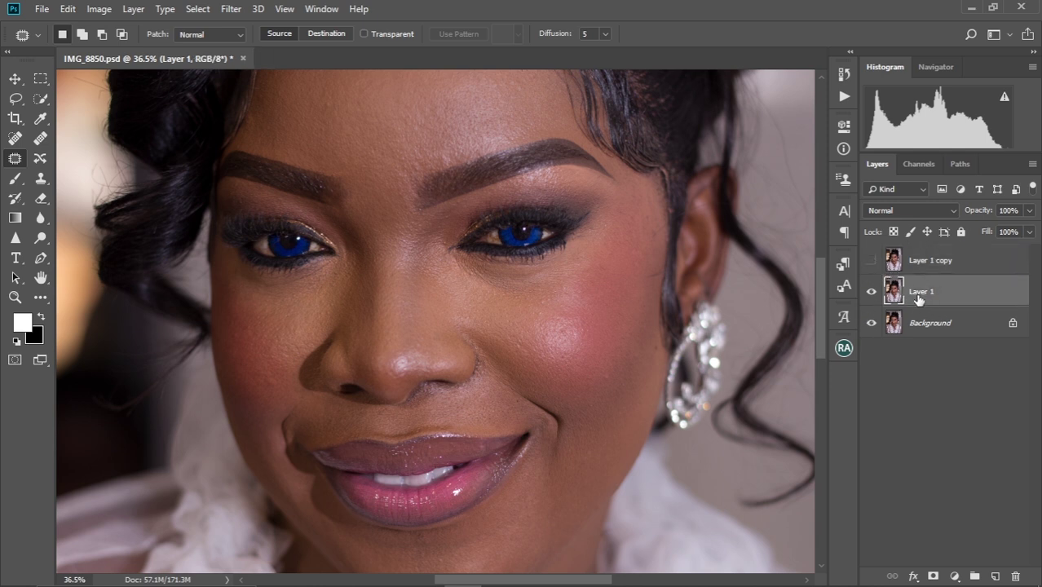
pyautogui.doubleClick(921, 292)
pyautogui.write('Color')
pyautogui.press('Return')
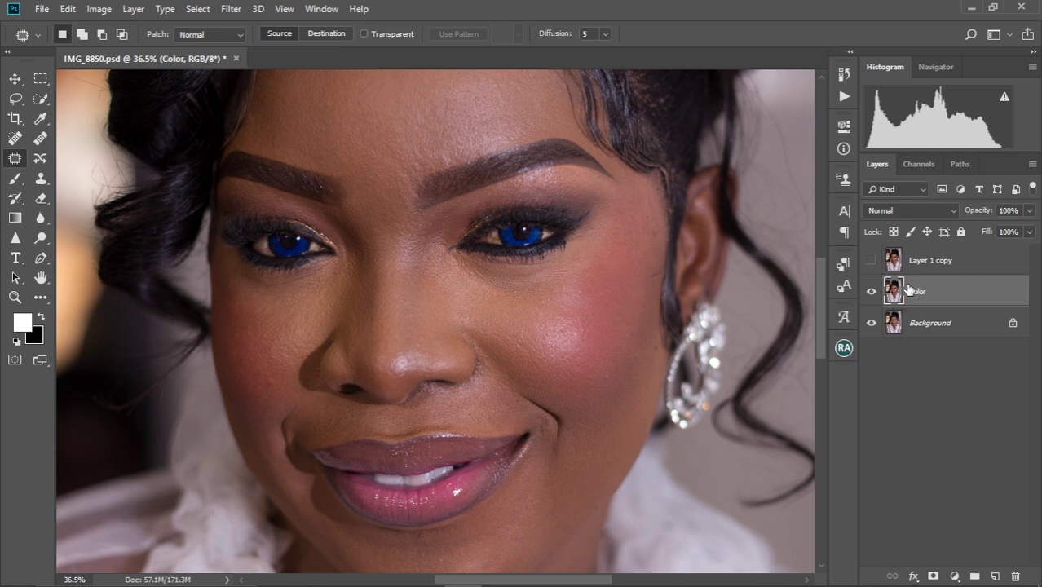
# - Show the duplicated layer above Color again and rename it as Texture
pyautogui.click(927, 262)
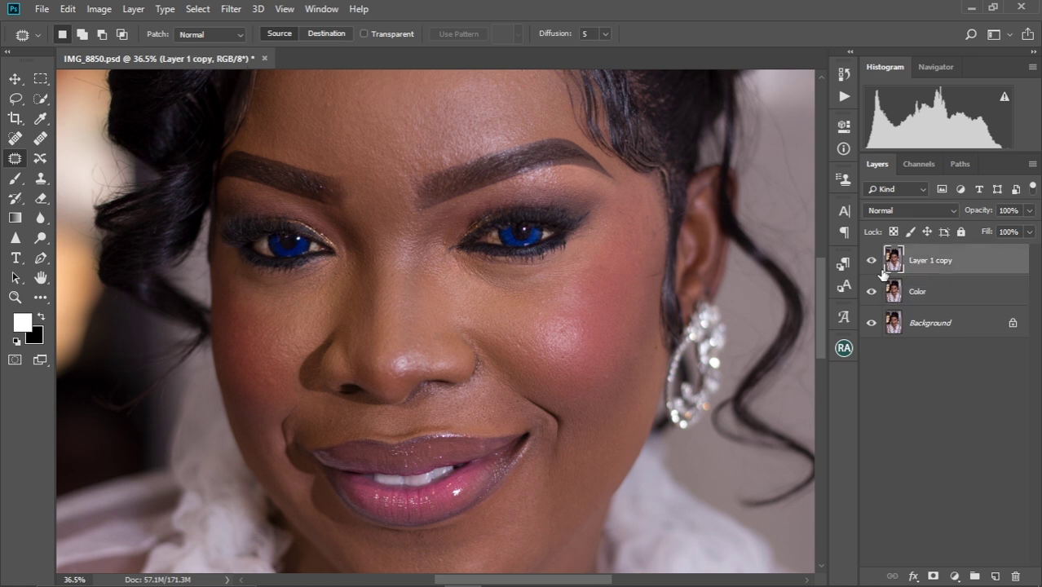
pyautogui.doubleClick(930, 263)
pyautogui.press('BackSpace')
pyautogui.press('Return')
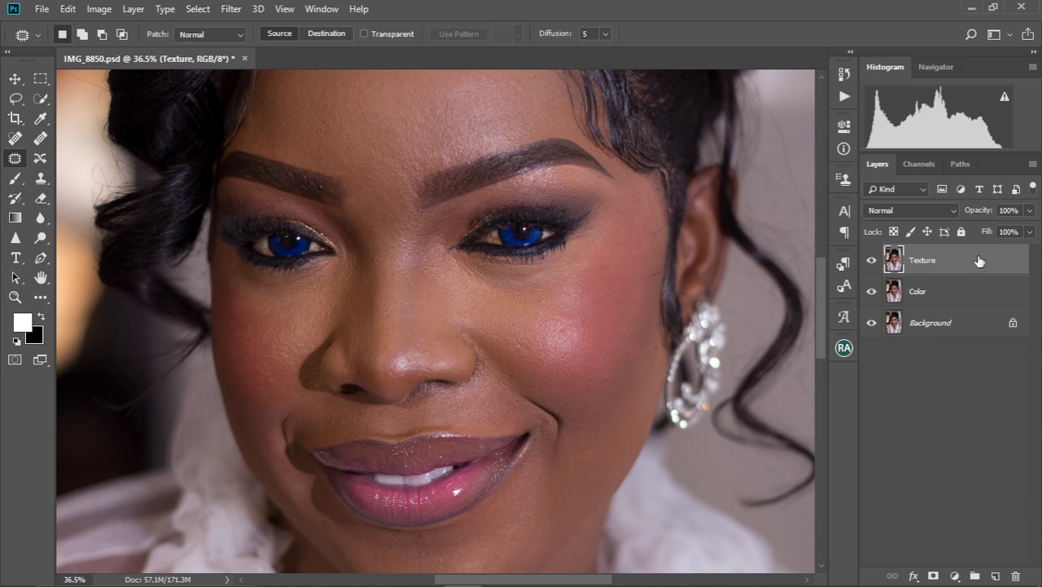
# - Hide the Texture layer and apply a Gaussian Blur with a radius of 4.1 pixels to the Color layer
pyautogui.scroll(4, 453, 289)
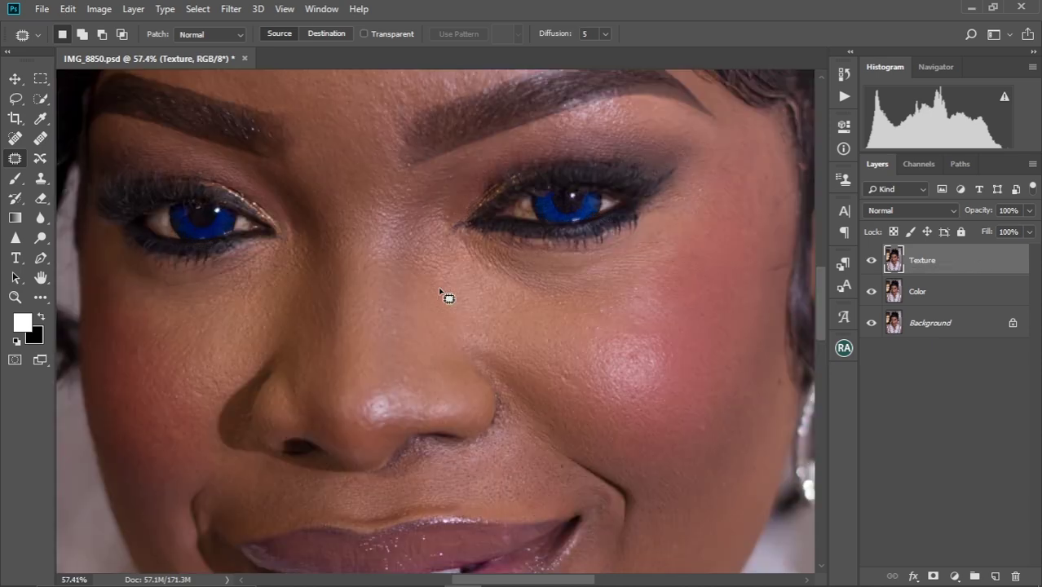
pyautogui.scroll(-2, 447, 297)
pyautogui.moveTo(438, 368); pyautogui.dragTo(458, 259)
pyautogui.scroll(-1, 457, 259)
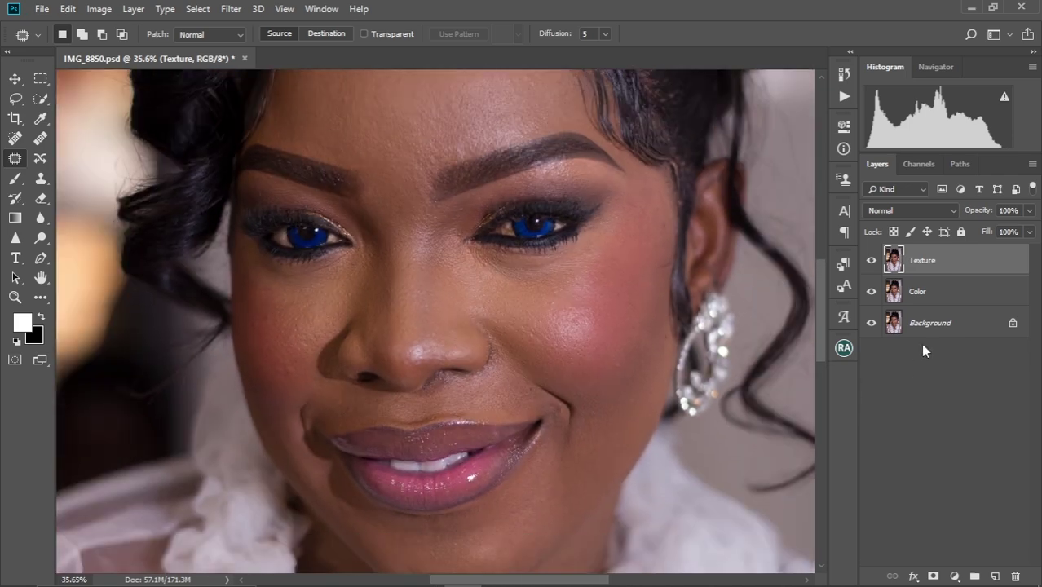
pyautogui.click(919, 295)
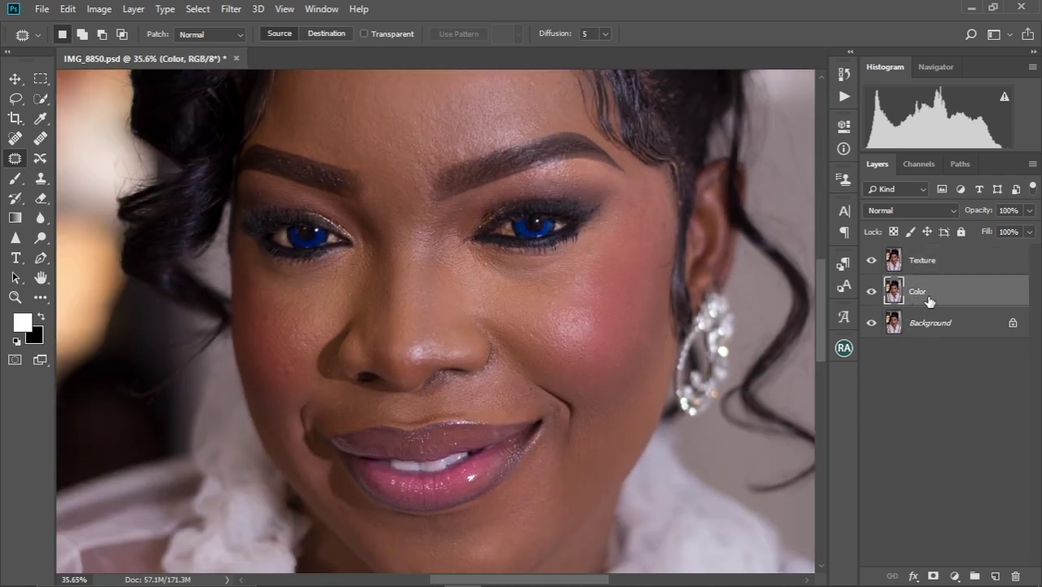
pyautogui.click(871, 261)
pyautogui.click(231, 9)
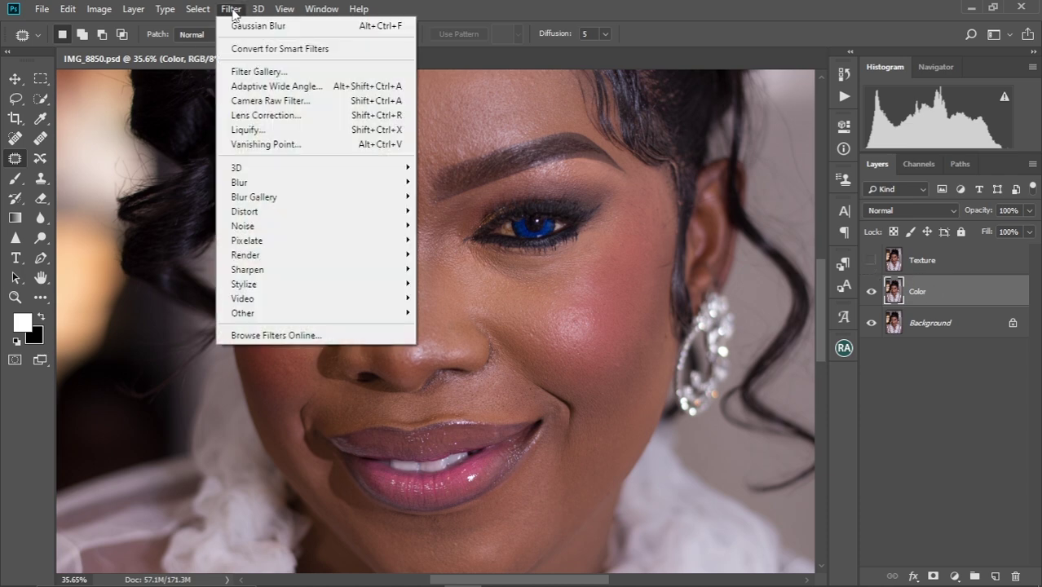
pyautogui.moveTo(238, 190)
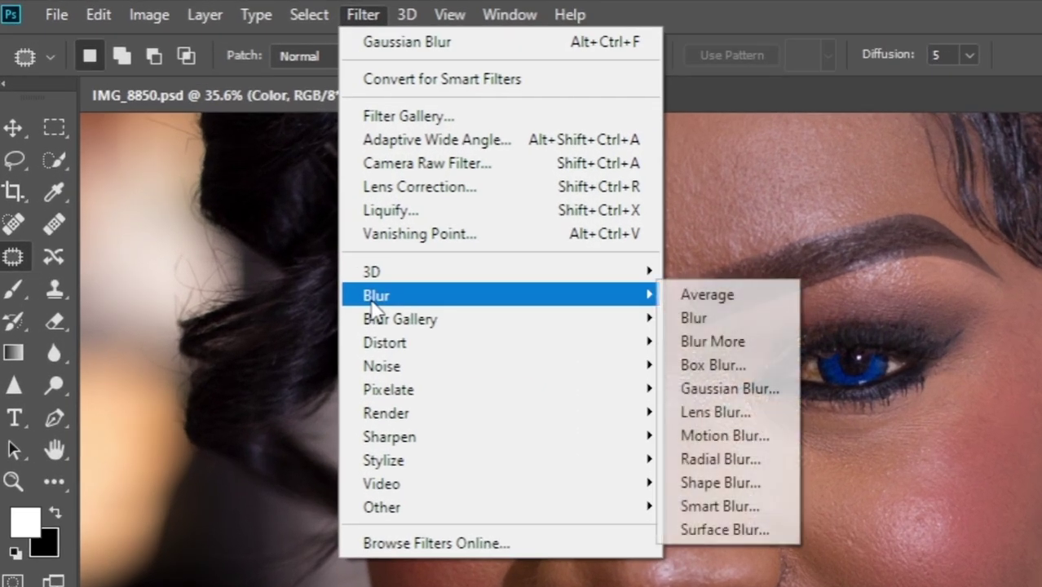
pyautogui.click(698, 389)
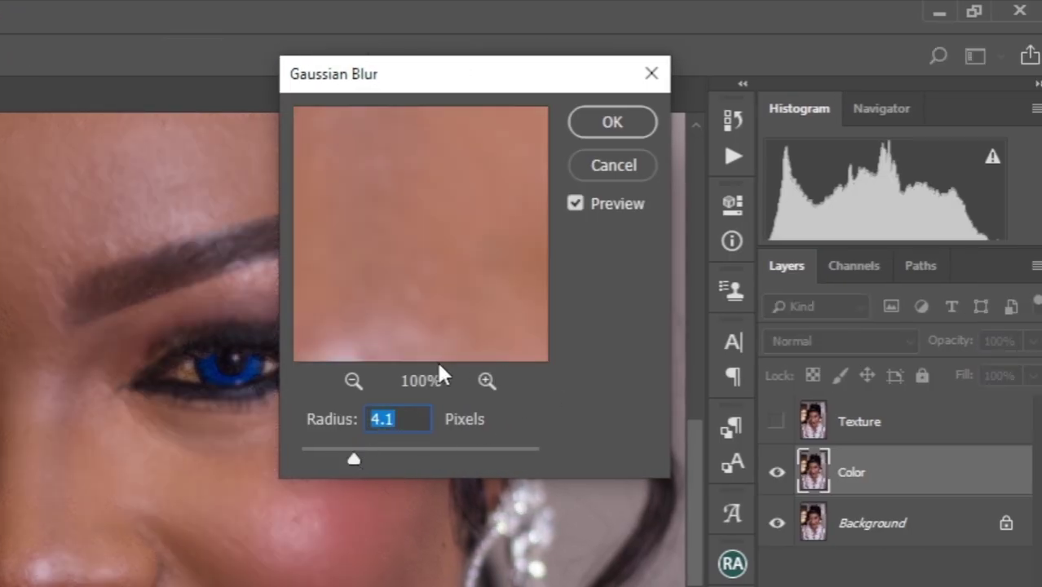
pyautogui.click(624, 122)
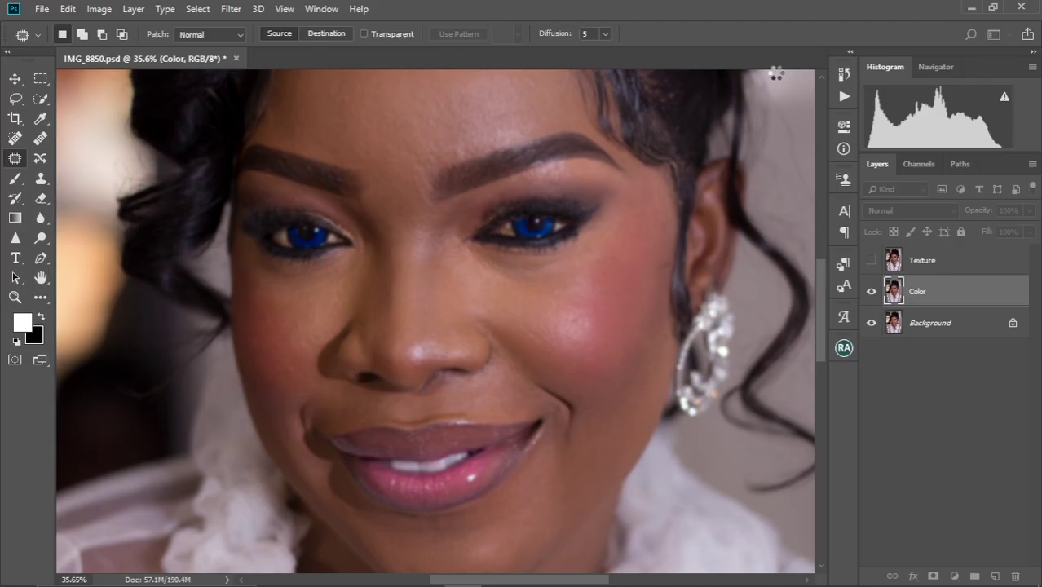
# - Inspect the blurred face, turn the Texture layer's visibility back on and make it the active layer
pyautogui.scroll(-3, 522, 281)
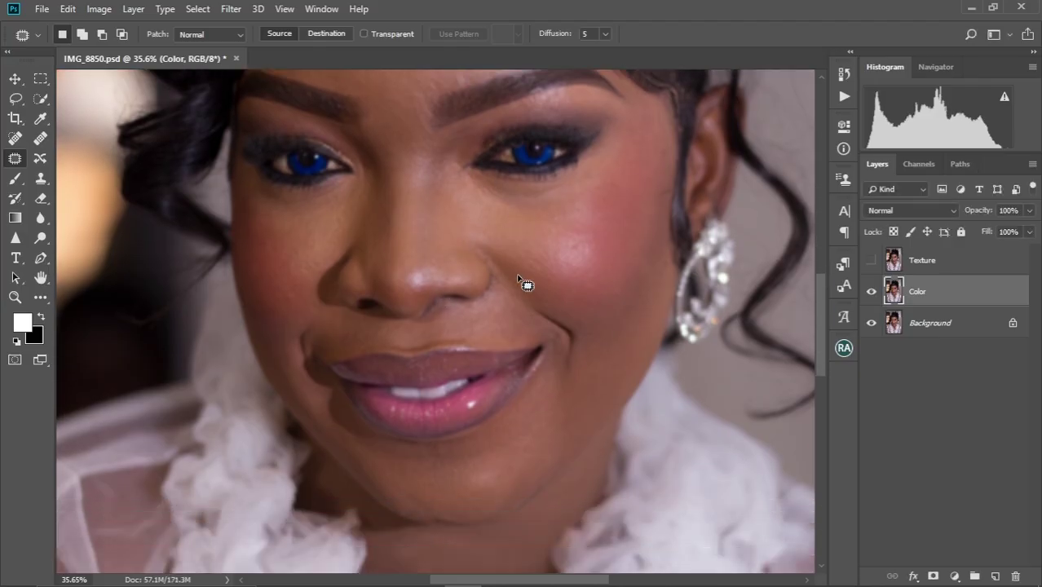
pyautogui.scroll(4, 522, 281)
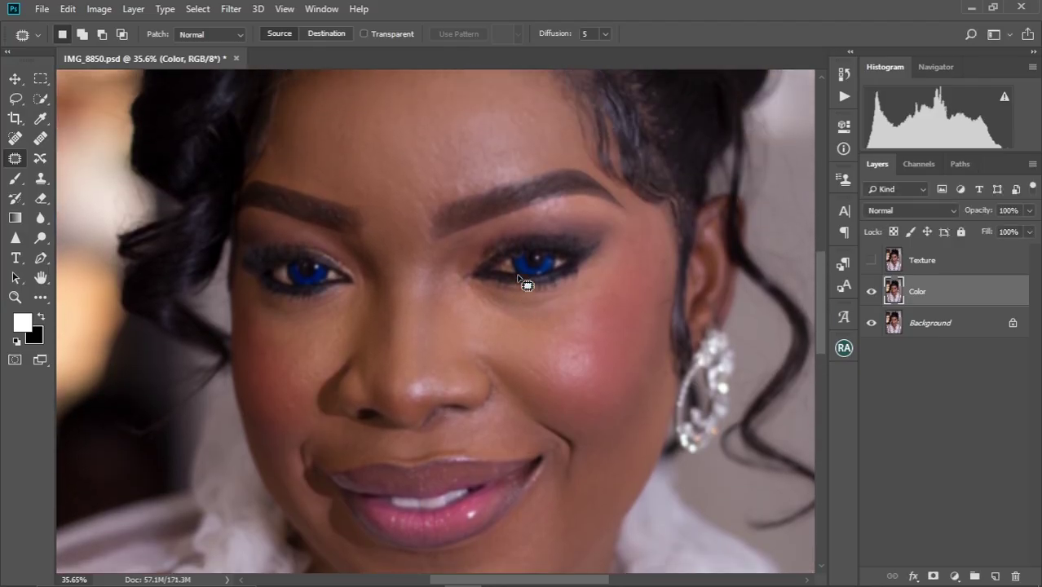
pyautogui.scroll(-1, 475, 307)
pyautogui.scroll(1, 473, 306)
pyautogui.scroll(-3, 472, 307)
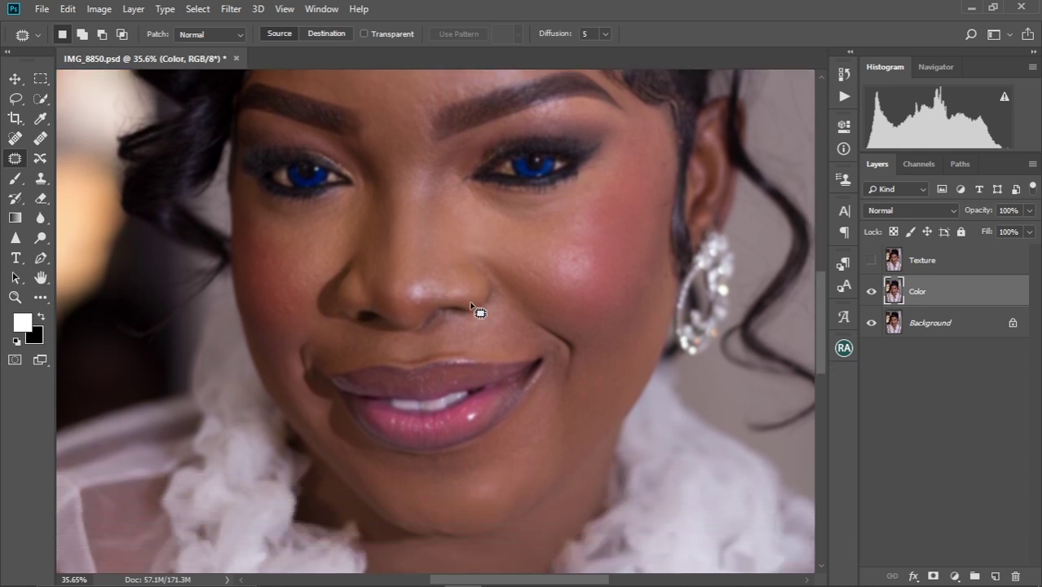
pyautogui.click(871, 261)
pyautogui.click(942, 260)
pyautogui.scroll(2, 440, 291)
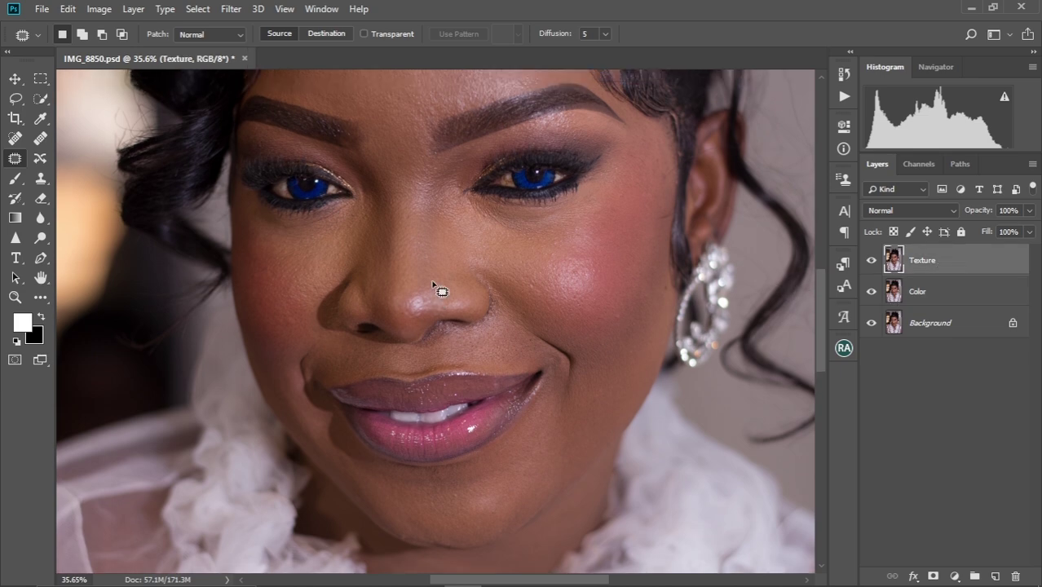
pyautogui.scroll(2, 433, 283)
# - Use Apply Image on the Texture layer with Color as the source layer, Subtract blending, scale 2 and offset 128
pyautogui.click(98, 8)
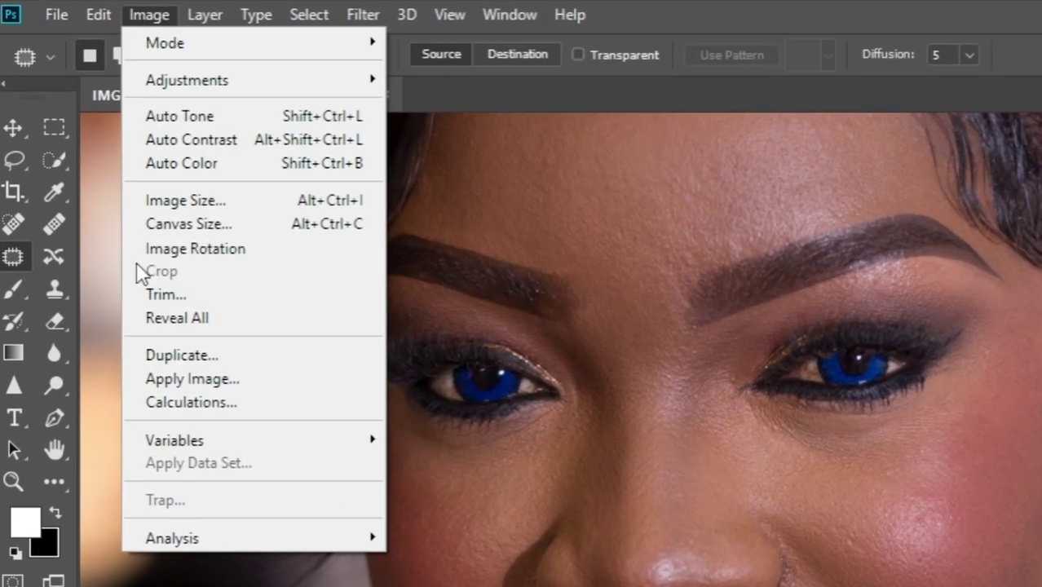
pyautogui.click(196, 379)
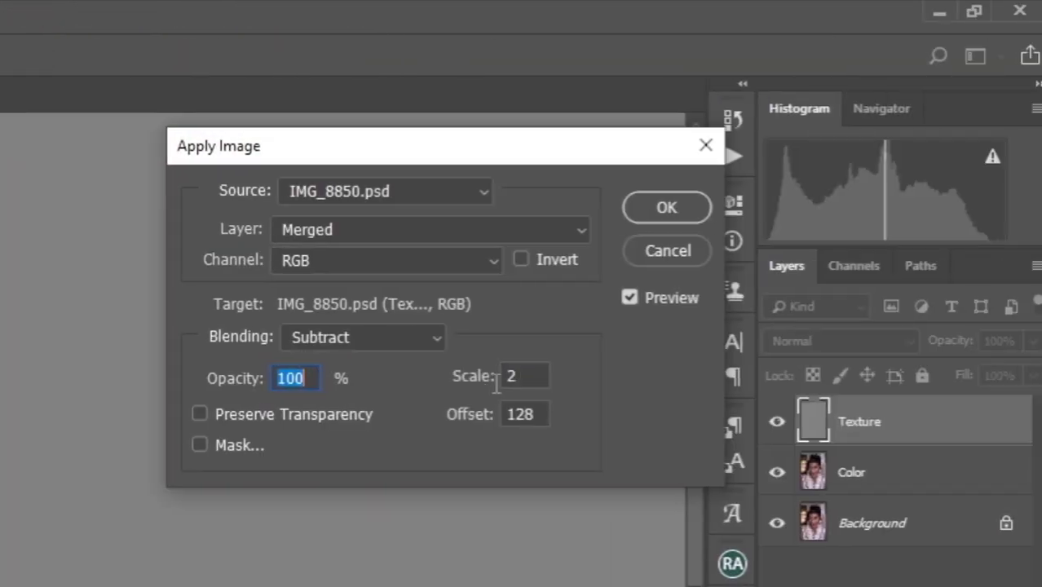
pyautogui.click(577, 234)
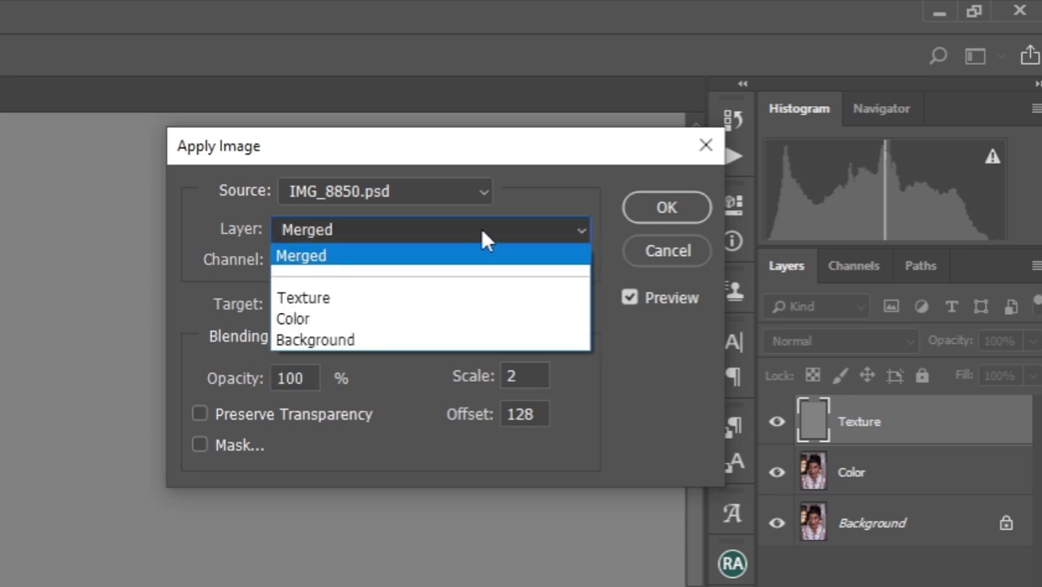
pyautogui.click(327, 322)
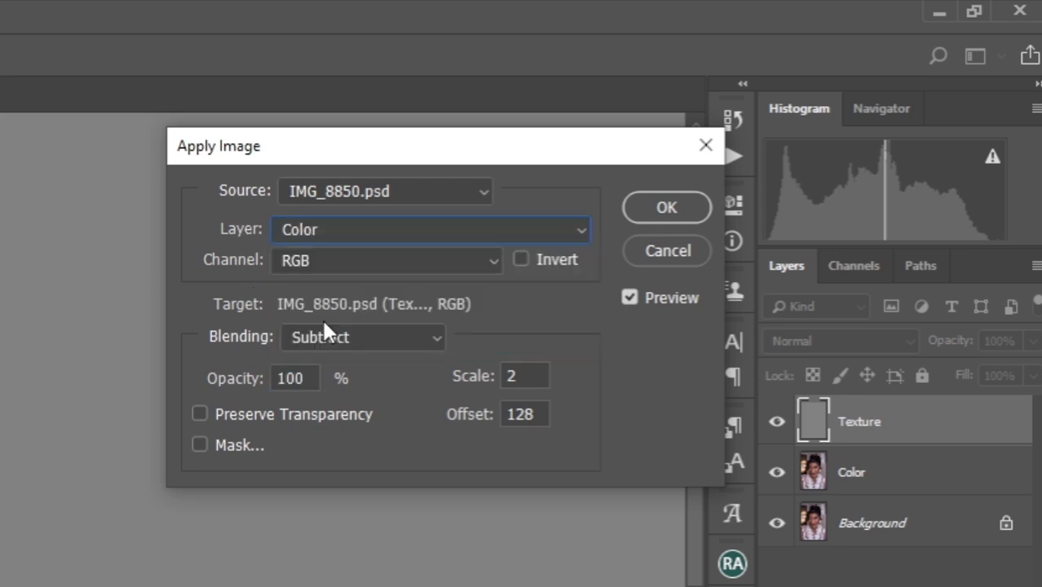
pyautogui.click(437, 338)
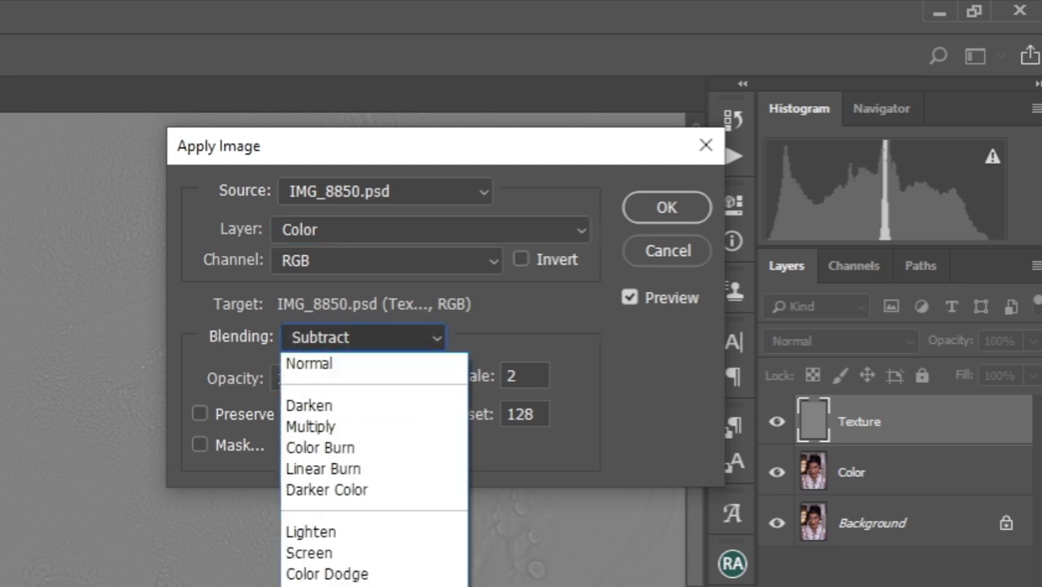
pyautogui.press('Escape')
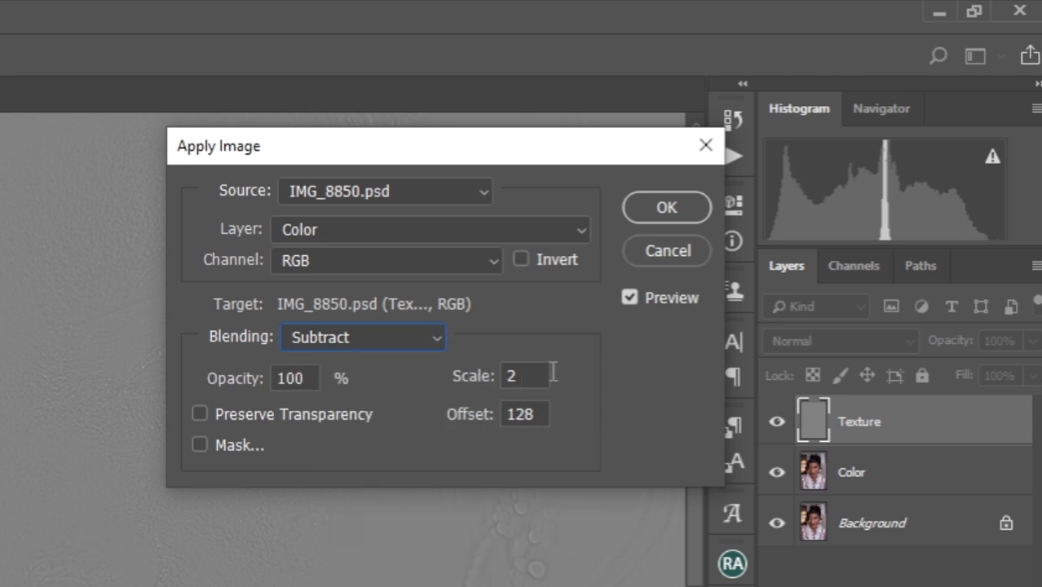
pyautogui.write('2')
pyautogui.click(665, 209)
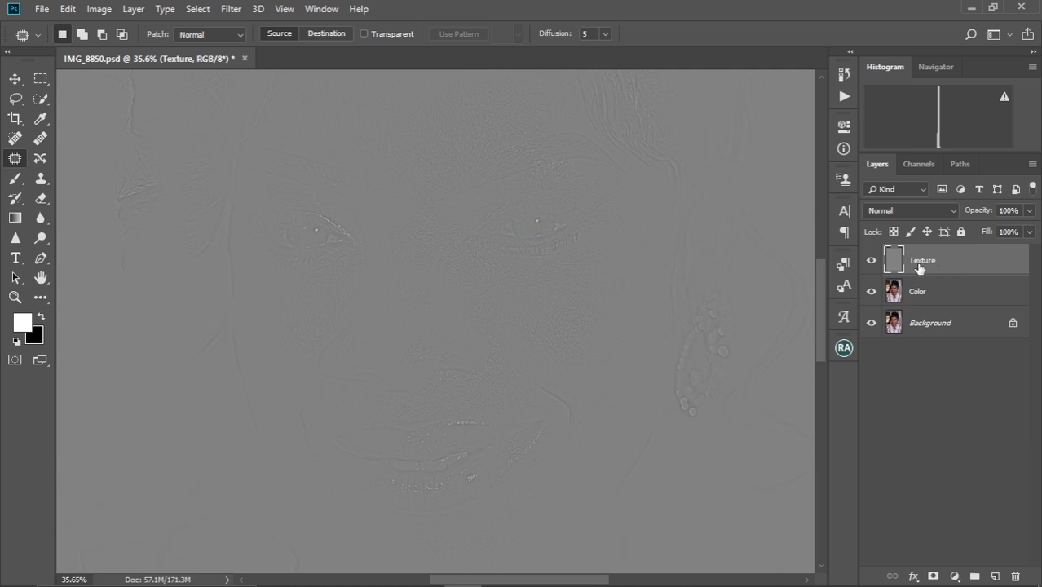
# - Set the Texture layer's blending mode to Linear Light and check the portrait
pyautogui.click(938, 212)
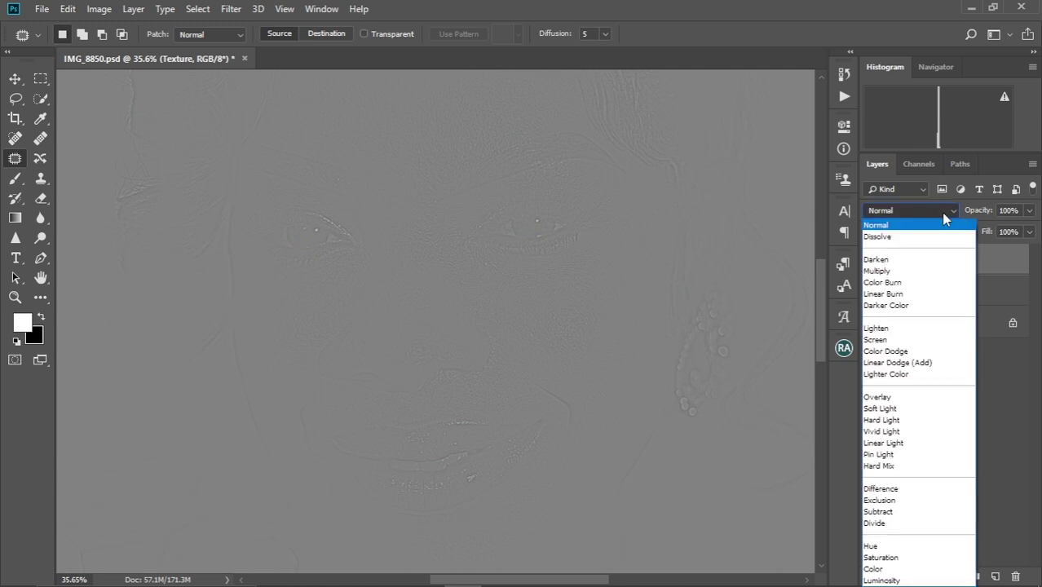
pyautogui.click(897, 445)
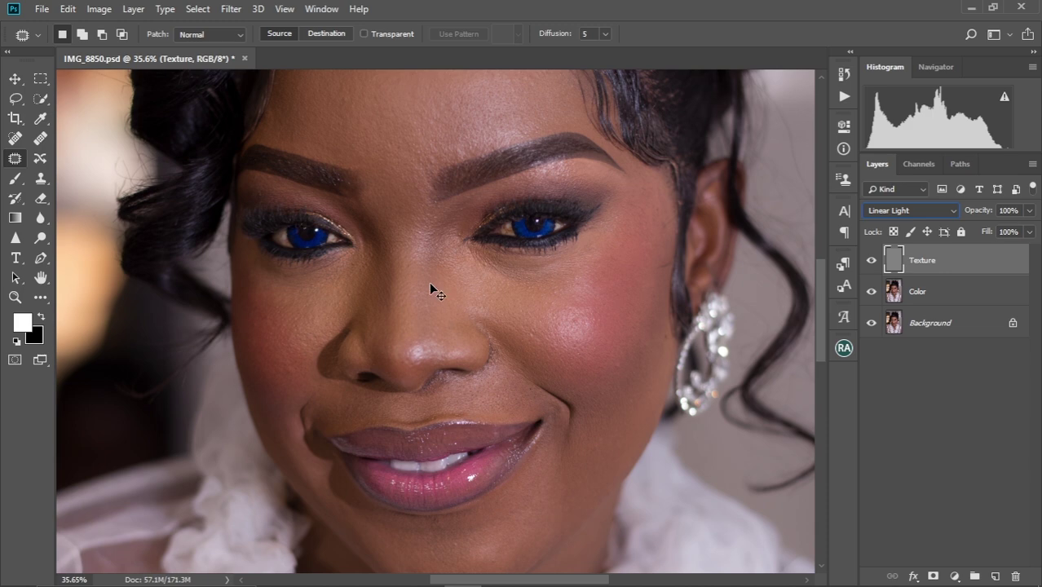
pyautogui.scroll(-5, 432, 289)
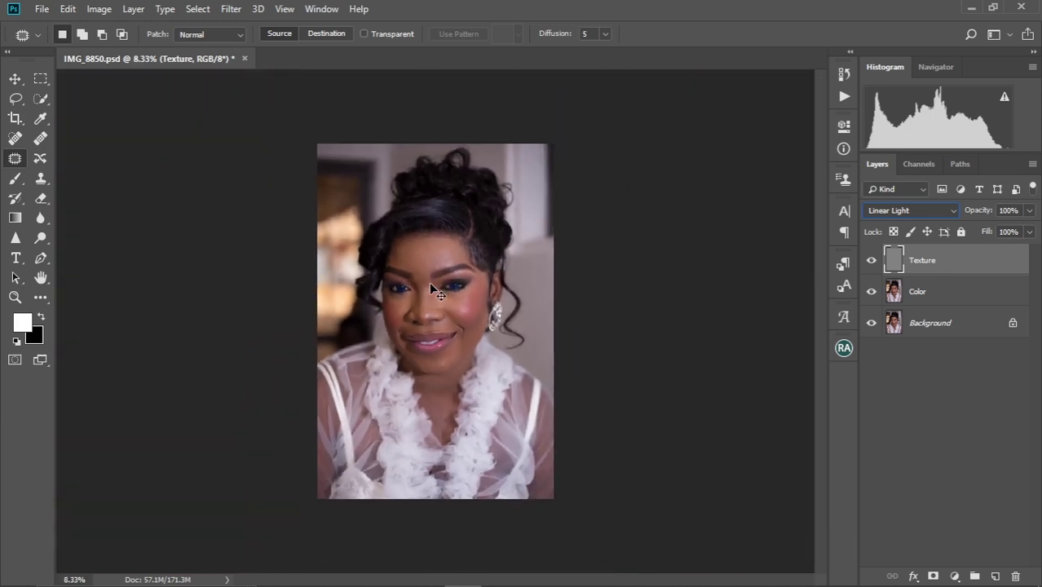
pyautogui.scroll(3, 430, 285)
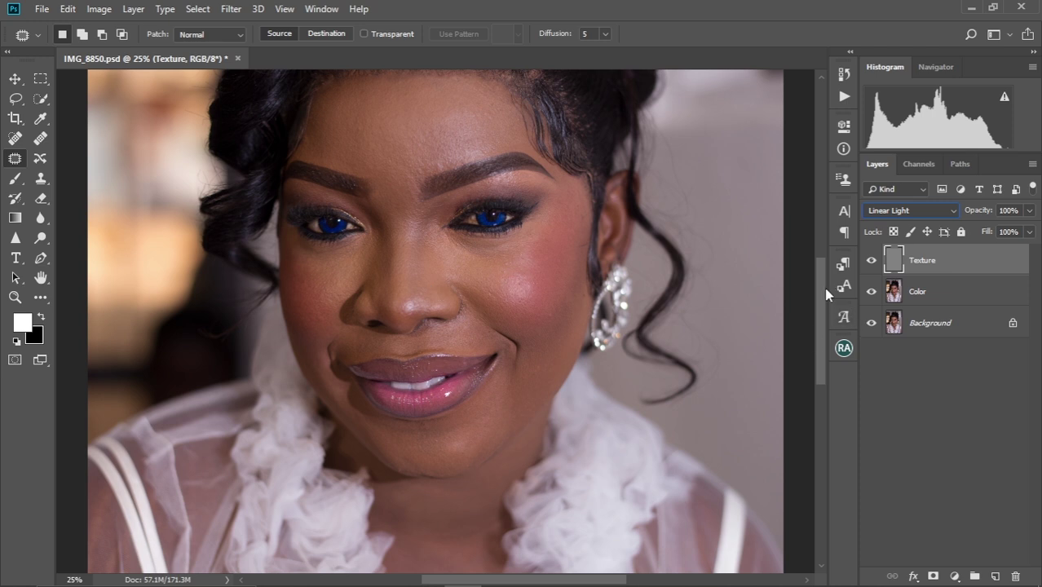
pyautogui.moveTo(824, 287); pyautogui.dragTo(819, 266)
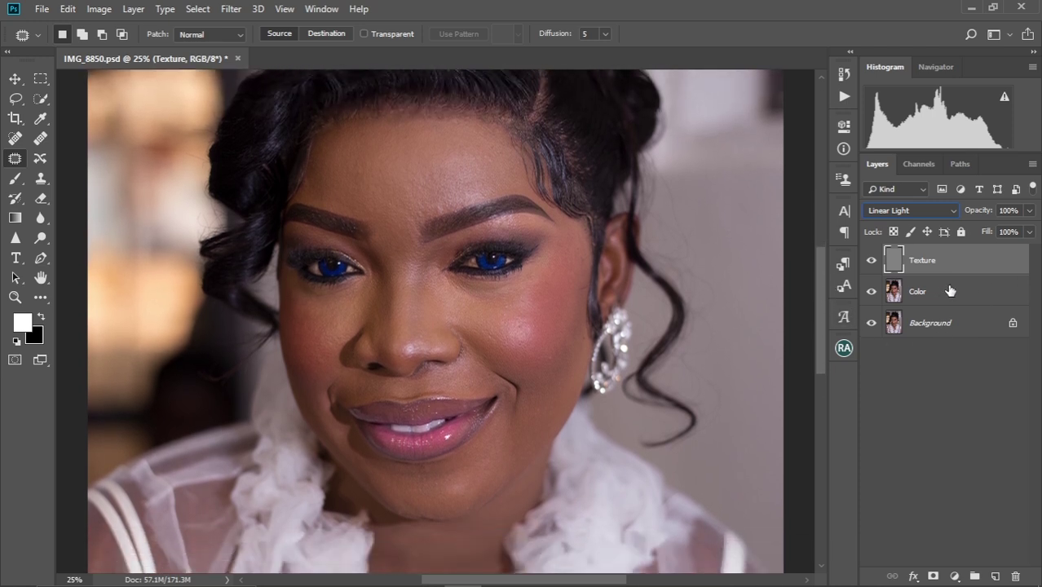
# - Group the Texture and Color layers and name the group FS
pyautogui.keyDown('ctrl'); pyautogui.click(950, 291); pyautogui.keyUp('ctrl')
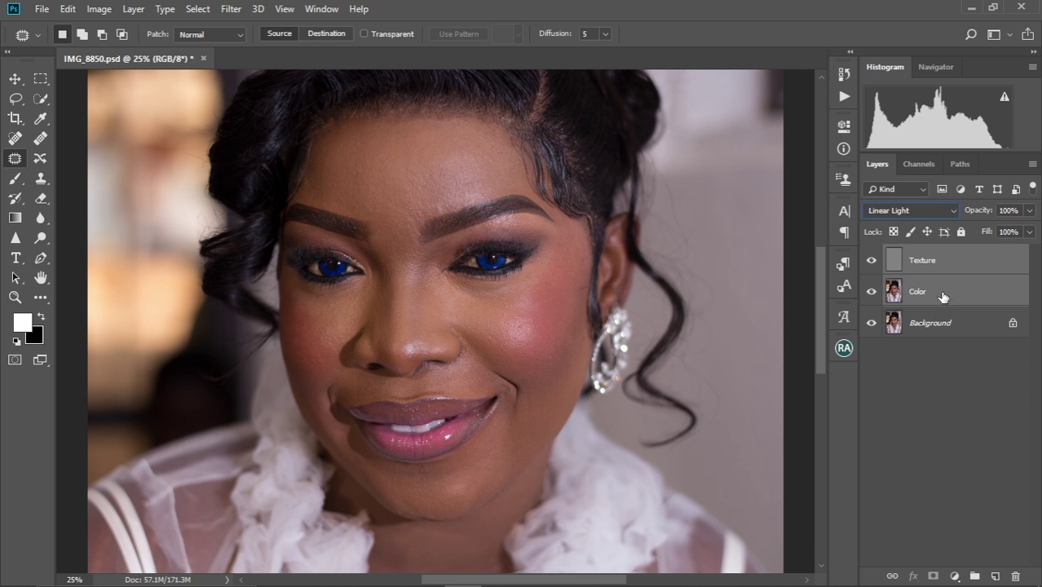
pyautogui.hotkey('ctrl', 'g')
pyautogui.doubleClick(930, 254)
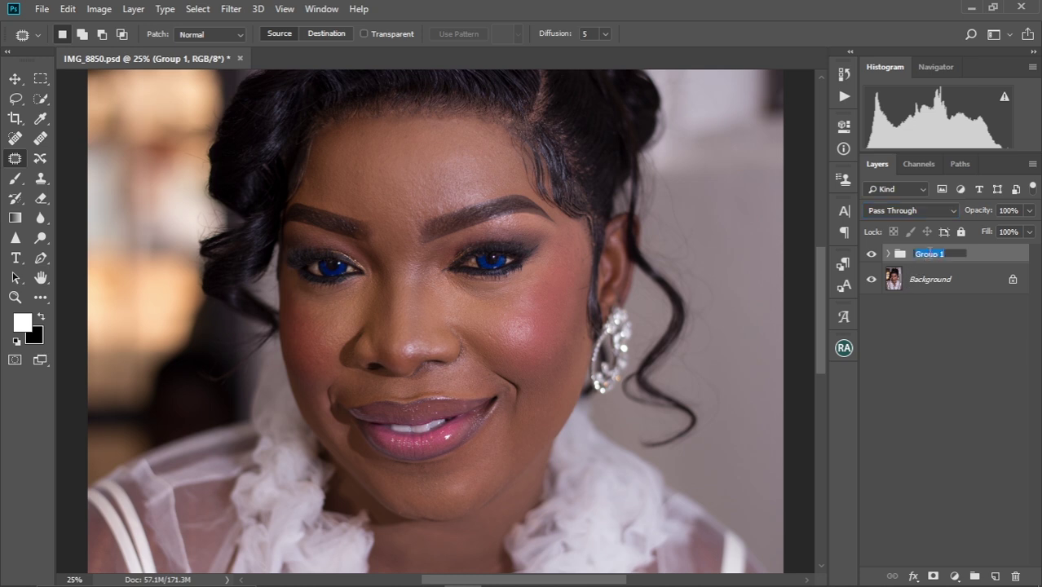
pyautogui.press('BackSpace')
pyautogui.write('FS')
pyautogui.press('Return')
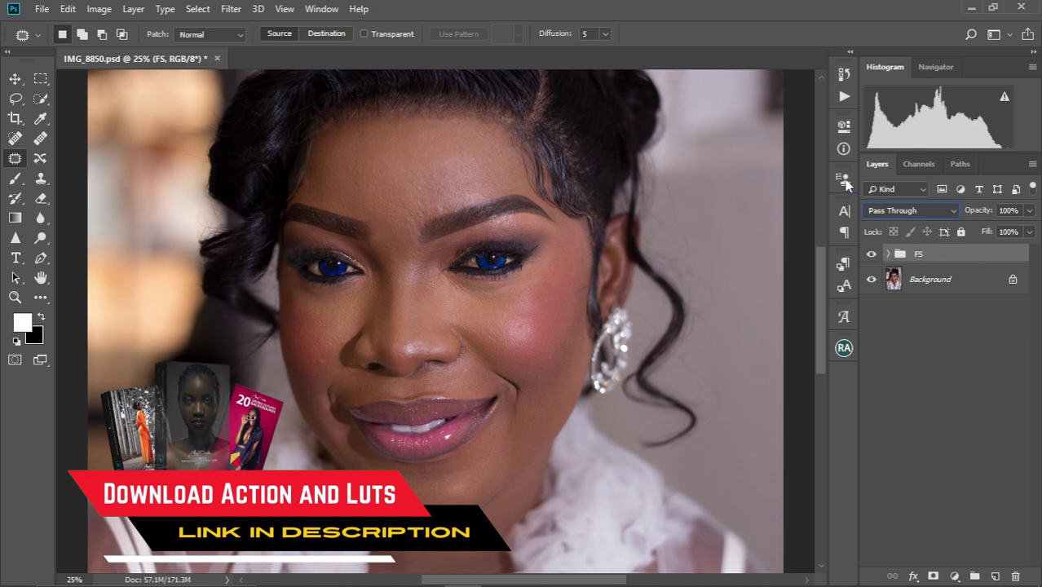
pyautogui.click(840, 102)
pyautogui.scroll(-5, 782, 149)
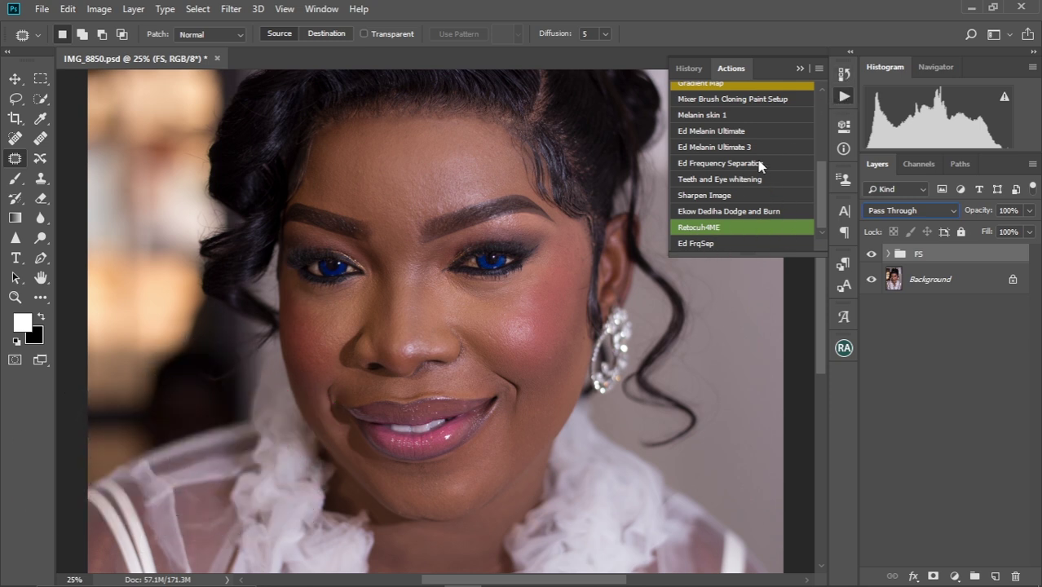
pyautogui.click(800, 68)
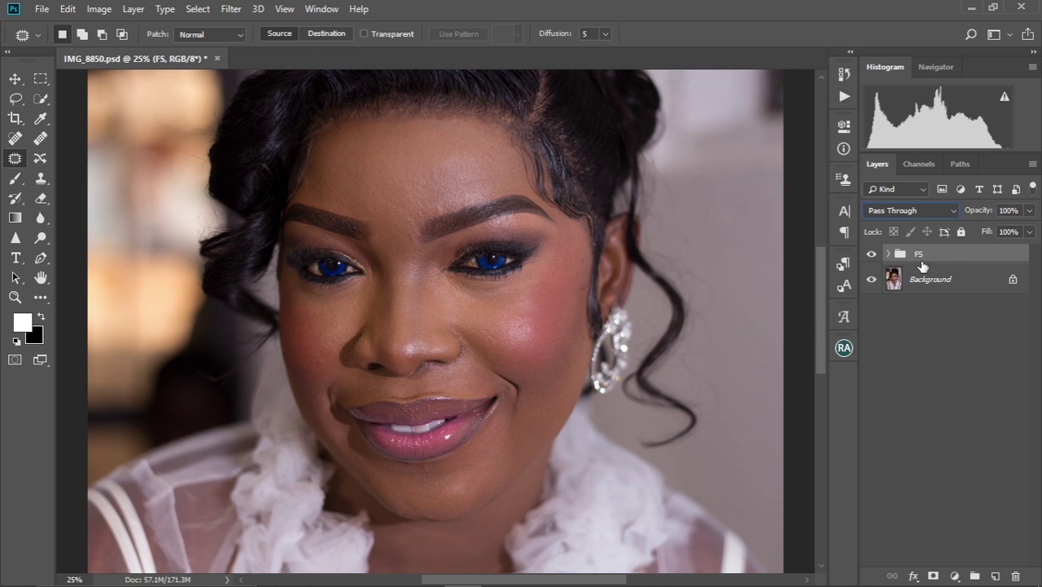
# - Expand the FS group, make the Color layer active and switch to the Mixer Brush
pyautogui.click(889, 255)
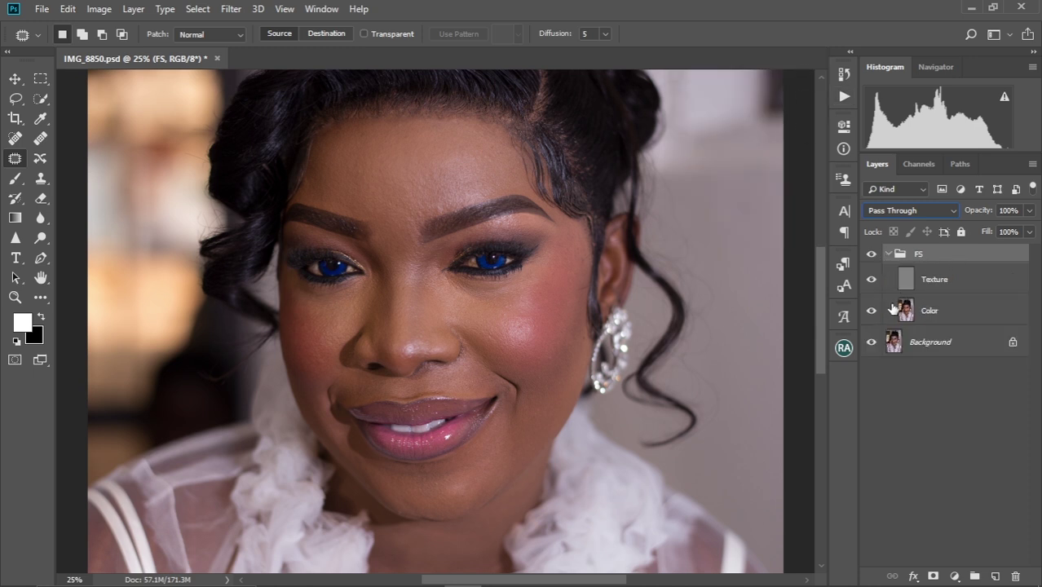
pyautogui.click(936, 310)
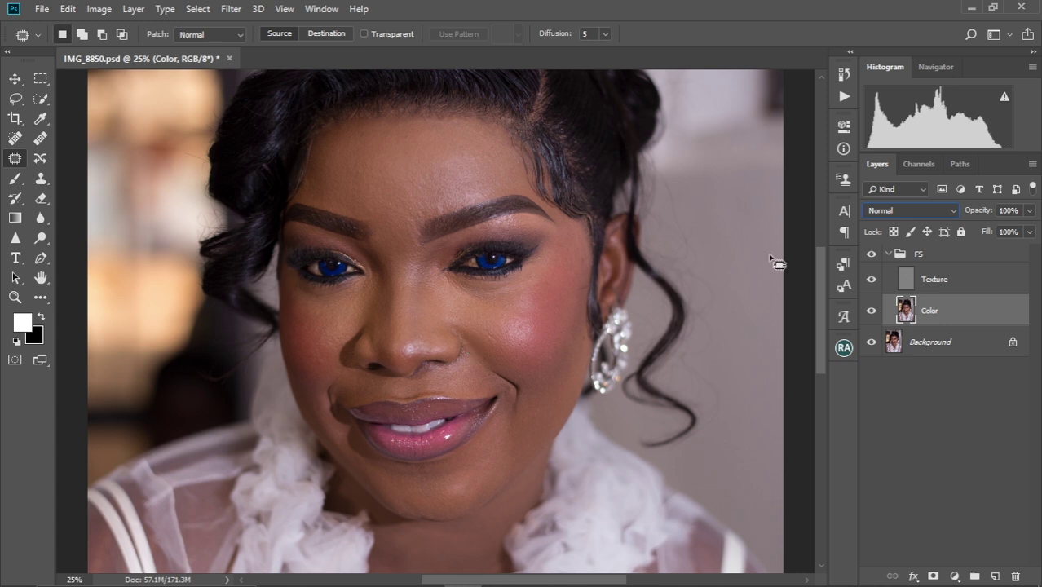
pyautogui.scroll(1, 824, 272)
pyautogui.press('b')
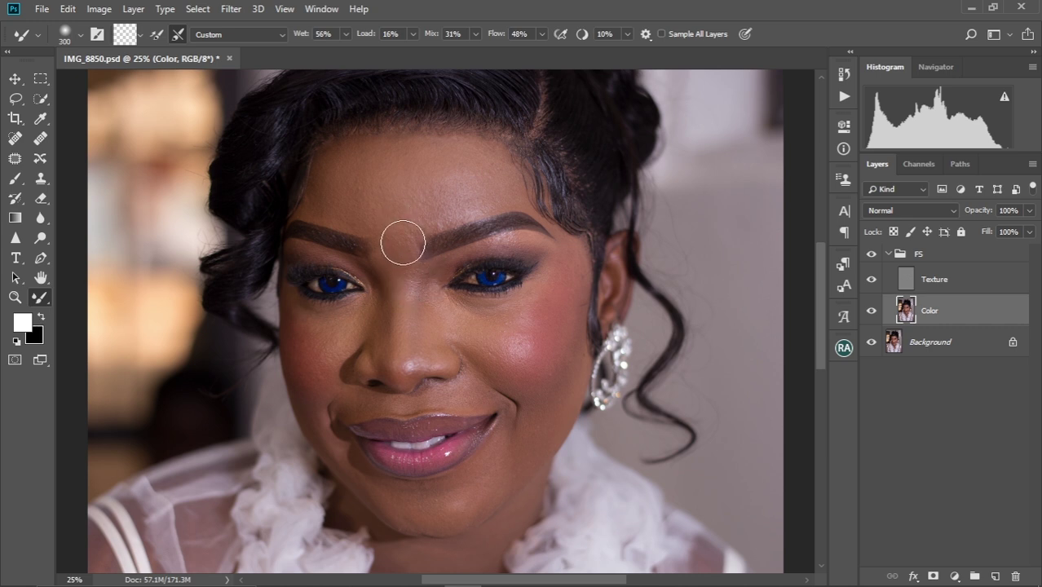
# - Blend the skin tones on the image-left side of the forehead on the Color layer with a 300 to 400 px Mixer Brush
pyautogui.press(']')
pyautogui.press(']')
pyautogui.press(']')
pyautogui.press(']')
pyautogui.scroll(4, 406, 235)
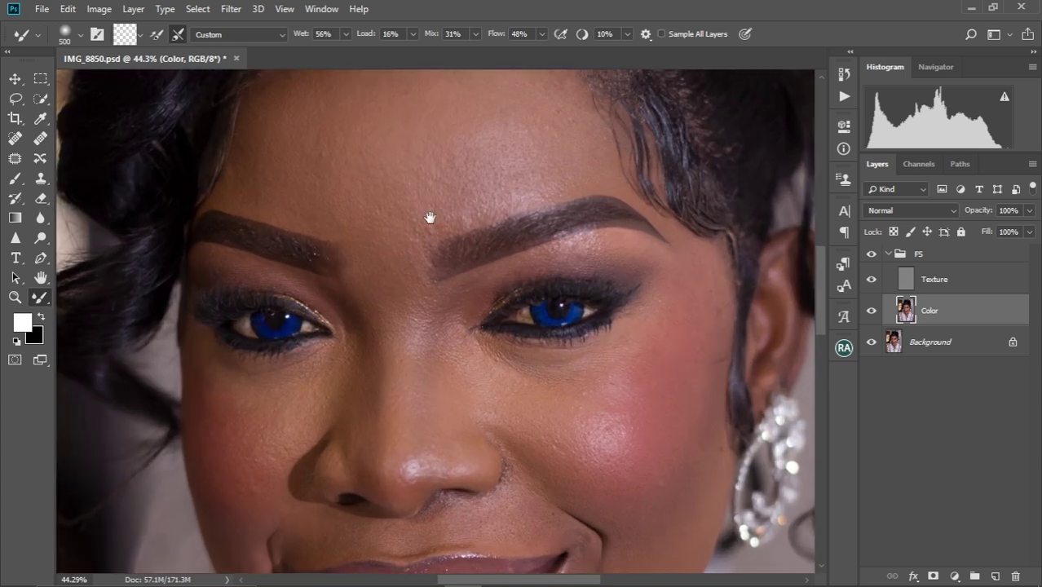
pyautogui.moveTo(431, 217); pyautogui.dragTo(404, 307)
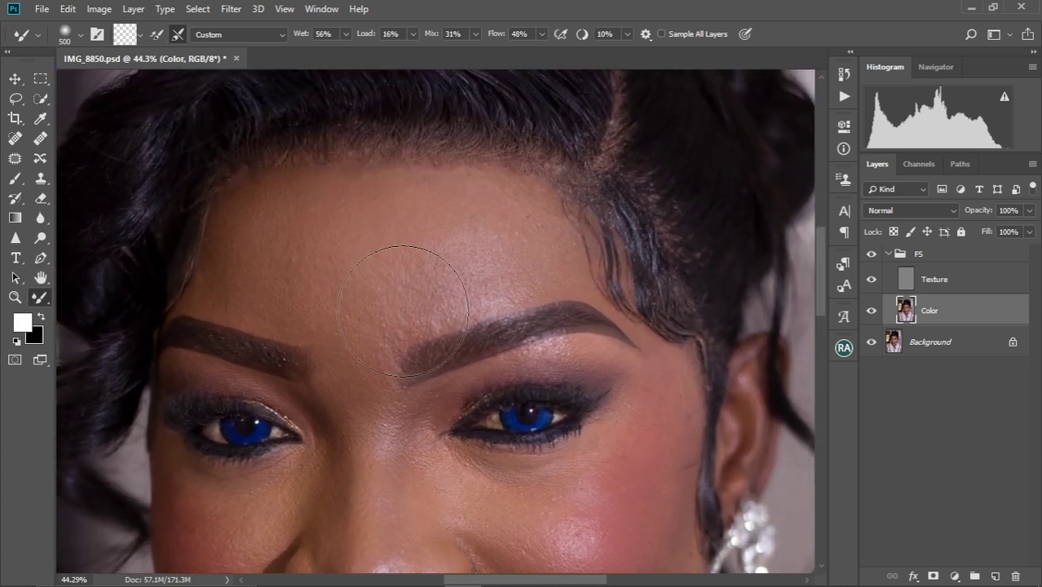
pyautogui.press('[')
pyautogui.press('[')
pyautogui.press(']')
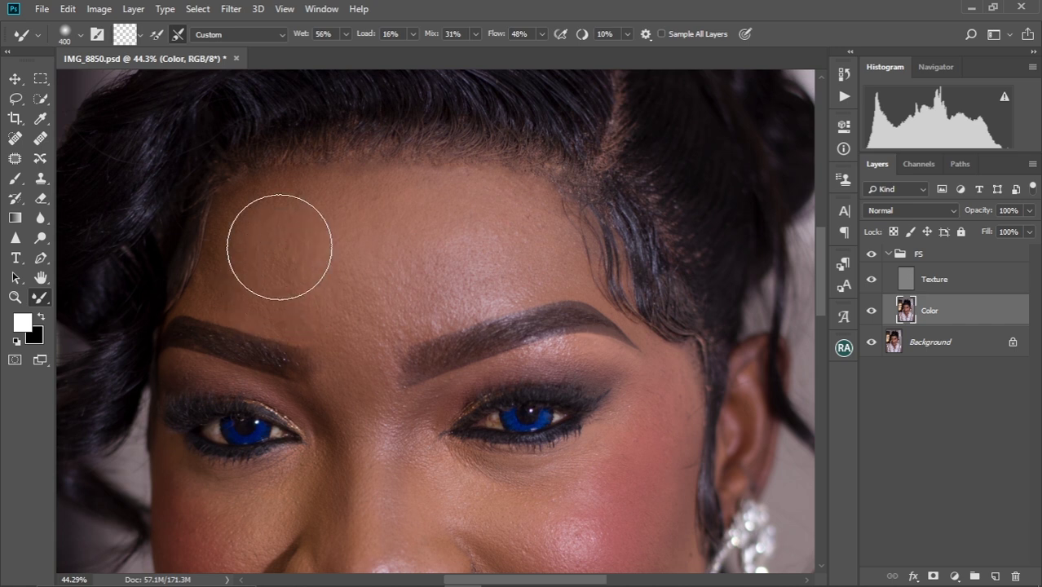
pyautogui.press('[')
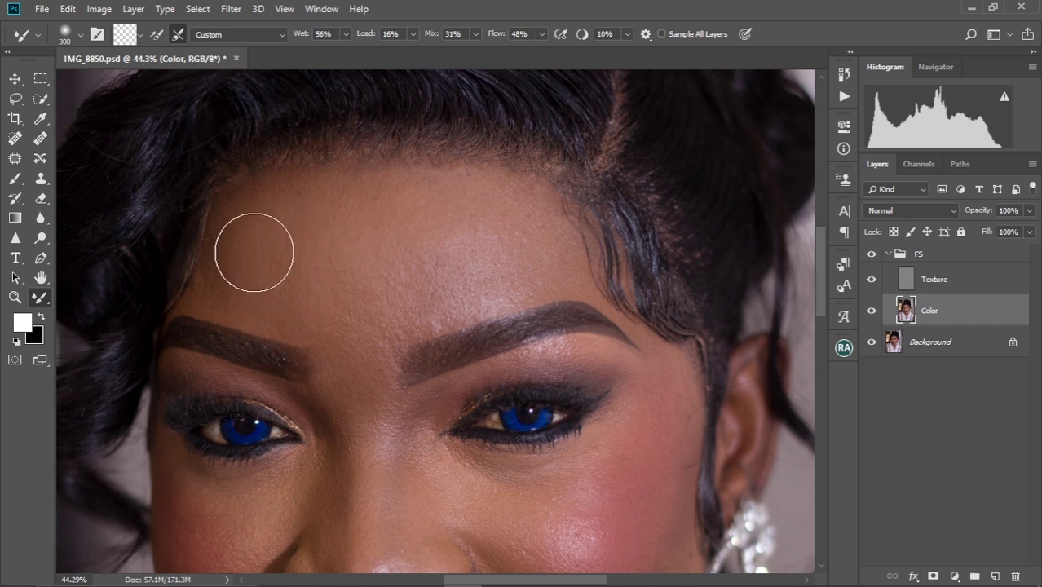
pyautogui.moveTo(254, 253)
pyautogui.mouseDown()
pyautogui.moveTo(254, 281)
pyautogui.moveTo(247, 234)
pyautogui.moveTo(264, 288)
pyautogui.moveTo(255, 229)
pyautogui.moveTo(282, 299)
pyautogui.moveTo(278, 265)
pyautogui.moveTo(298, 287)
pyautogui.moveTo(310, 261)
pyautogui.moveTo(329, 303)
pyautogui.moveTo(313, 309)
pyautogui.moveTo(235, 228)
pyautogui.moveTo(237, 258)
pyautogui.mouseUp()
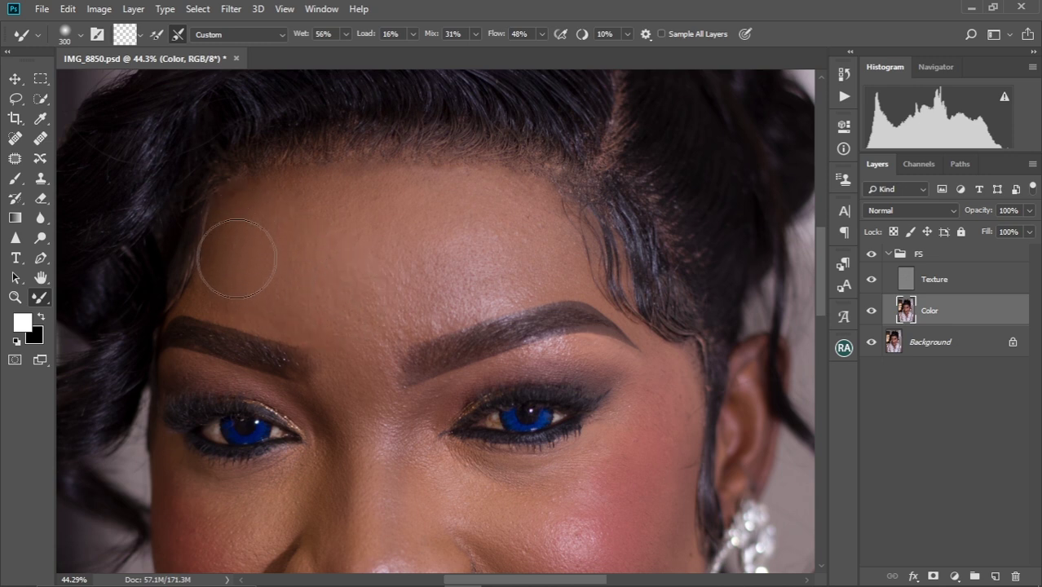
# - Set the Mixer Brush to a 200 px Soft Round tip, clean the brush and keep the Custom blending preset
pyautogui.press('[')
pyautogui.press('[')
pyautogui.click(80, 34)
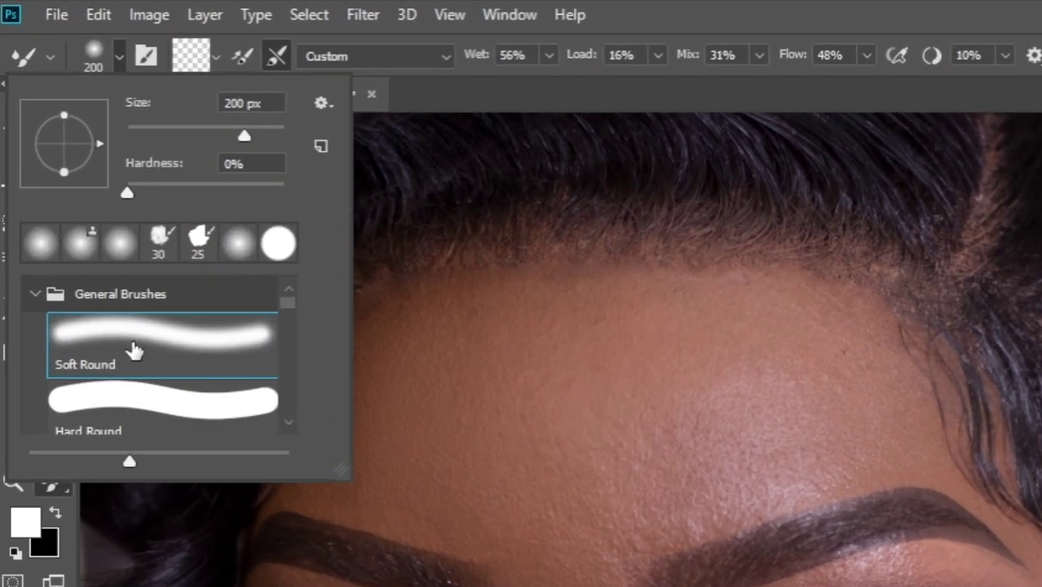
pyautogui.click(92, 210)
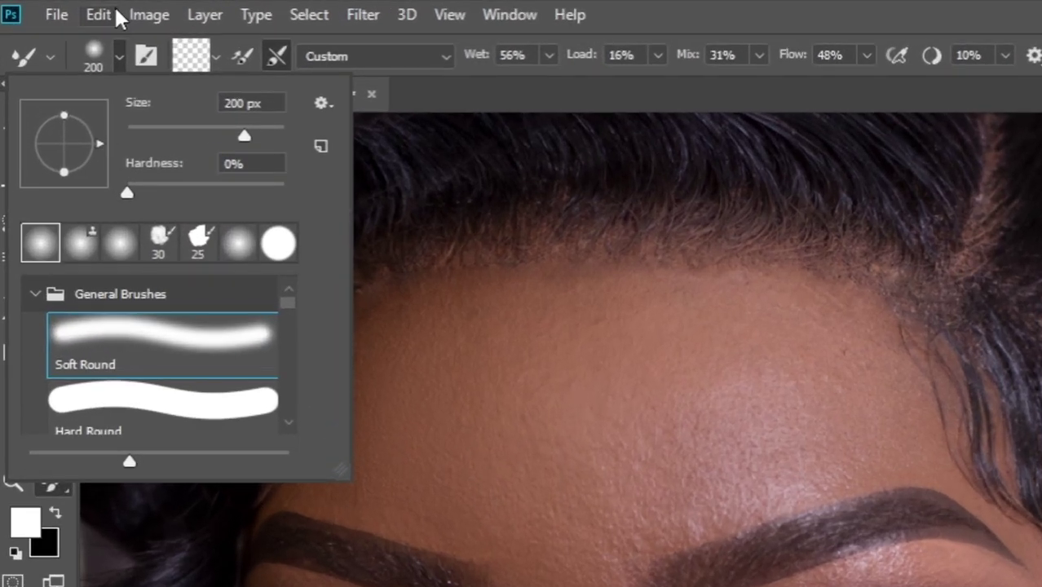
pyautogui.click(117, 57)
pyautogui.click(217, 57)
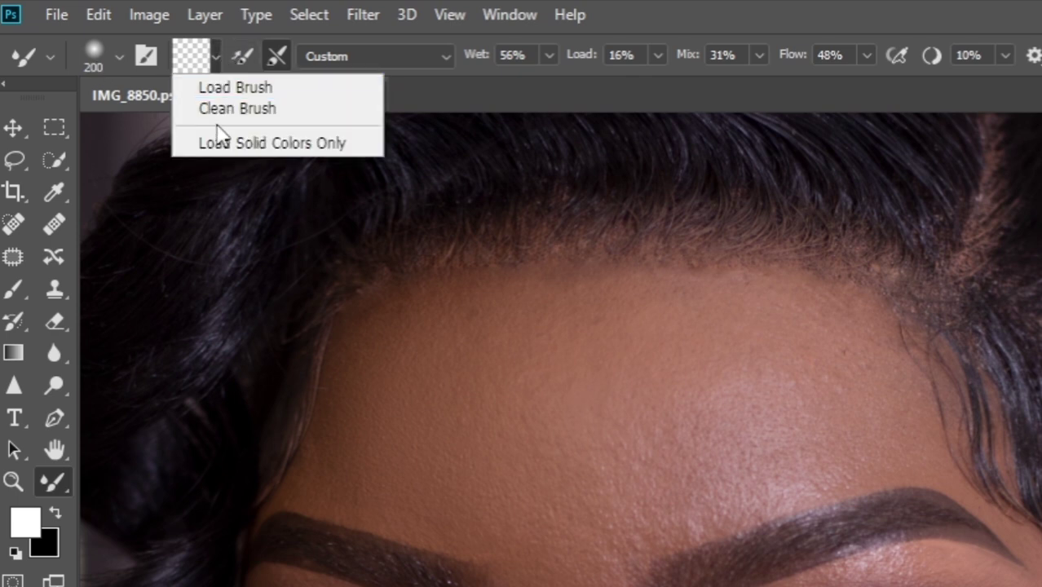
pyautogui.click(238, 111)
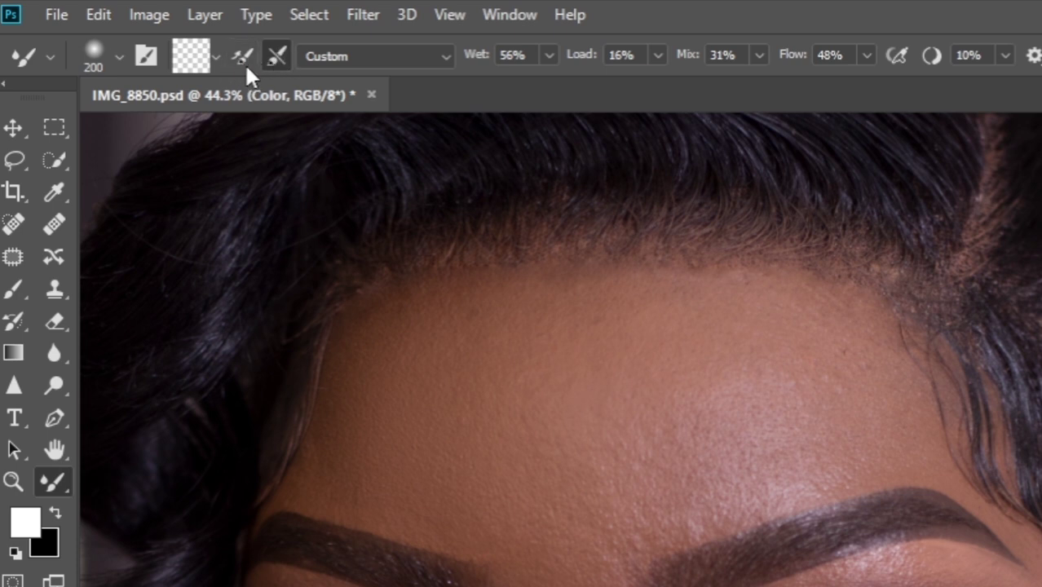
pyautogui.click(424, 63)
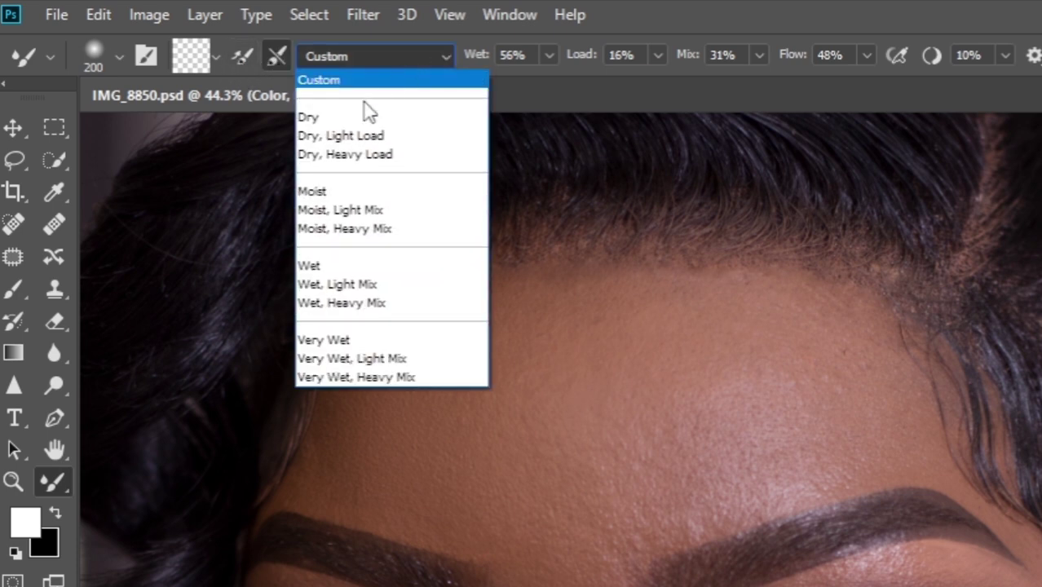
pyautogui.click(359, 79)
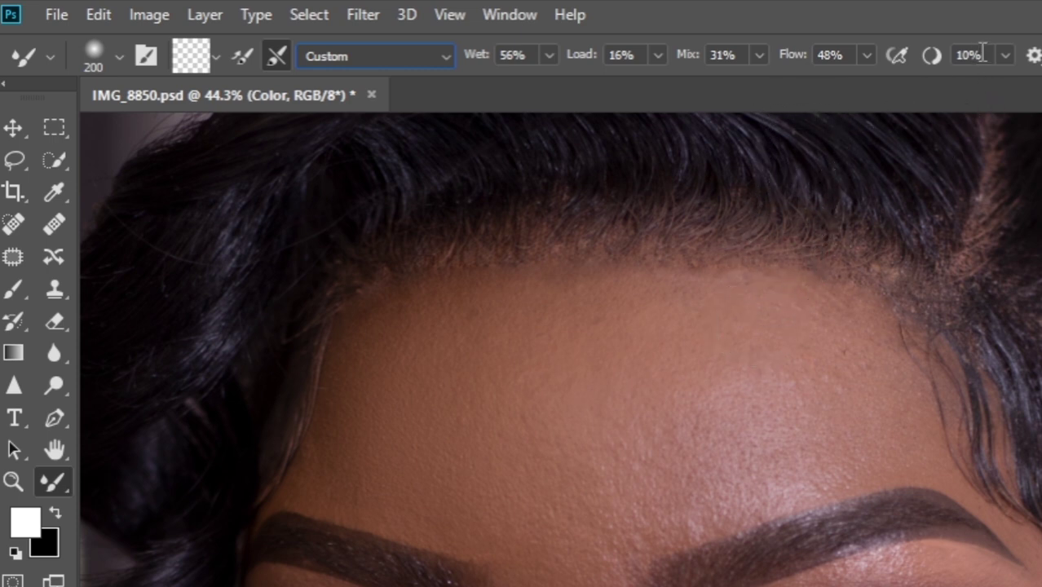
# - Blend the temple, the centre of the forehead and the skin above the image-left eyebrow with a 150 to 300 px Mixer Brush
pyautogui.moveTo(606, 431)
pyautogui.mouseDown()
pyautogui.moveTo(624, 375)
pyautogui.moveTo(600, 284)
pyautogui.moveTo(459, 376)
pyautogui.mouseUp()
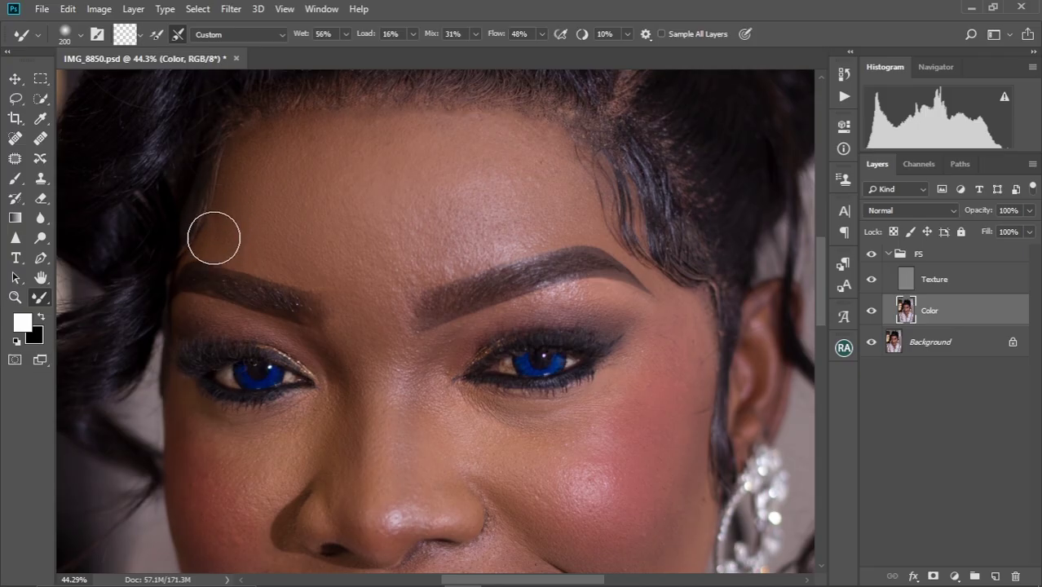
pyautogui.press(']')
pyautogui.press(']')
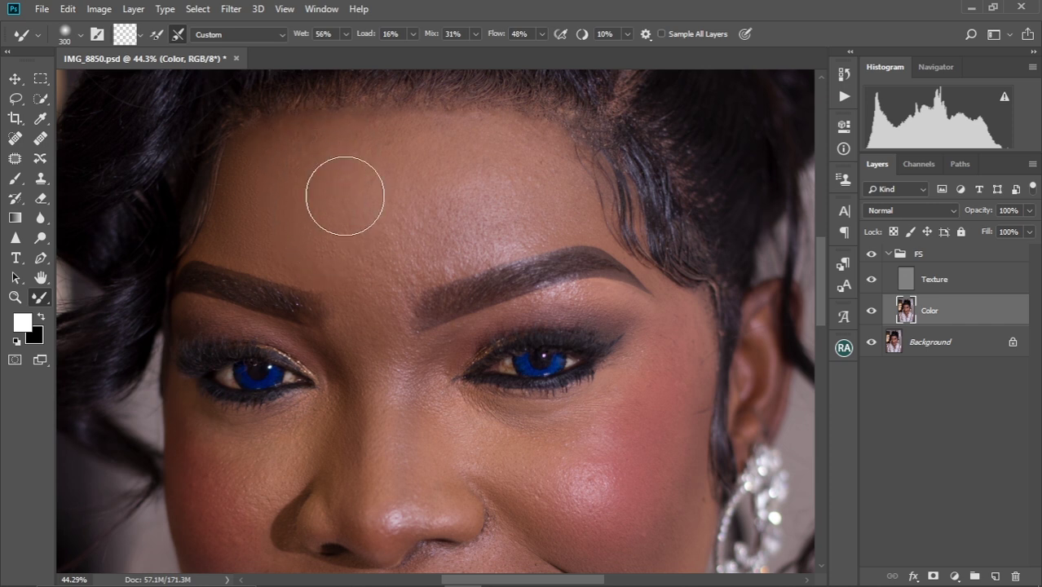
pyautogui.press('[')
pyautogui.press('[')
pyautogui.press('[')
pyautogui.press('[')
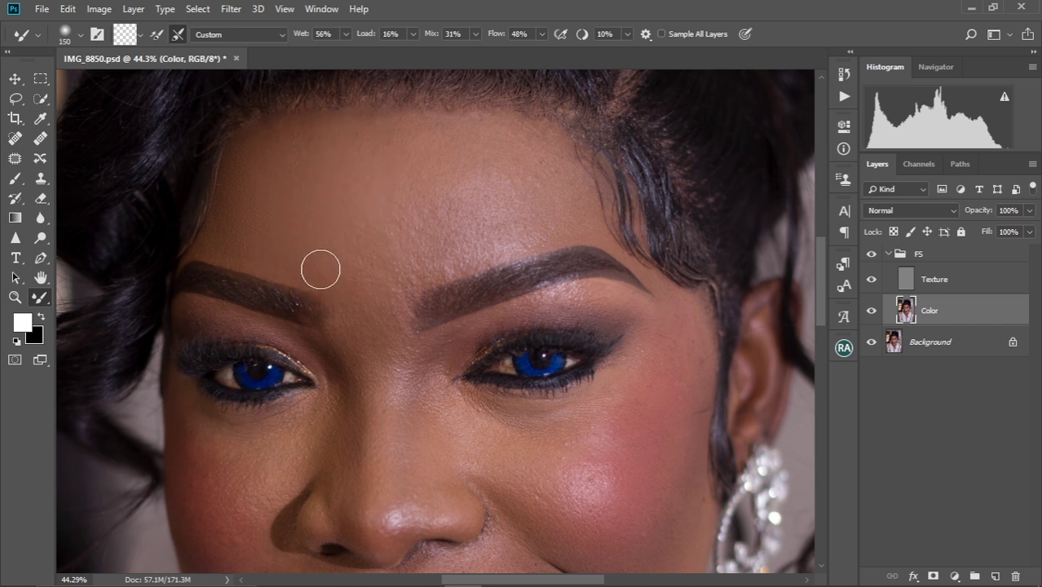
pyautogui.press(']')
pyautogui.press(']')
pyautogui.press(']')
# - Smooth the image-right side of the forehead above the eyebrow with a 200 to 250 px Mixer Brush
pyautogui.scroll(2, 424, 216)
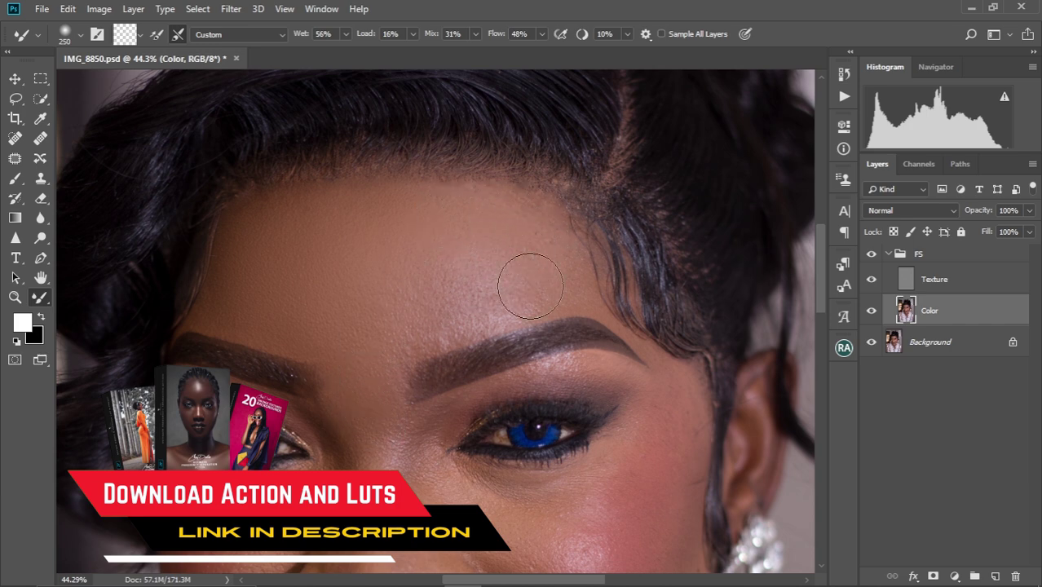
pyautogui.press('[')
pyautogui.press('[')
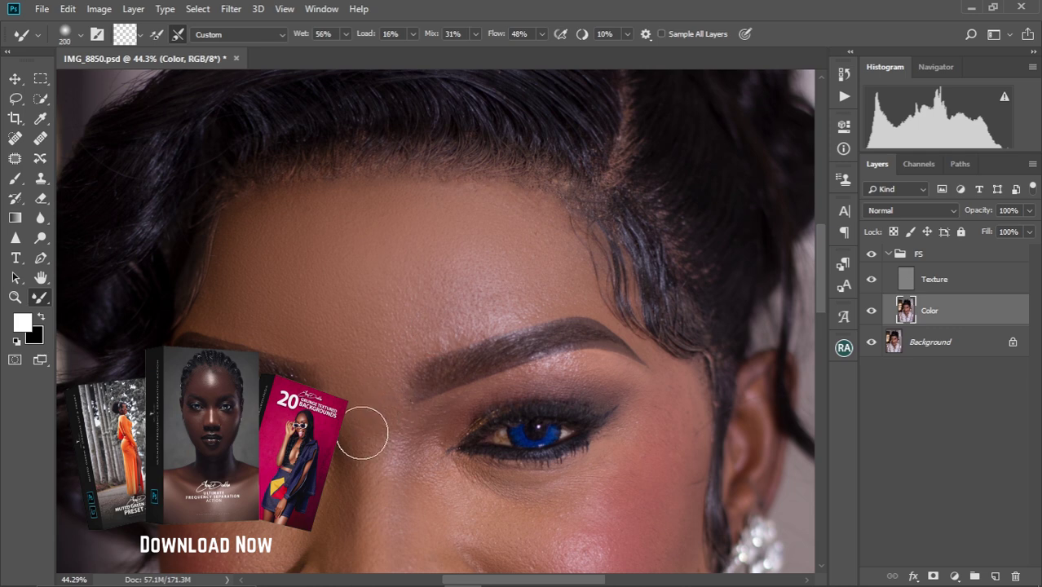
# - Blend the skin between the eyebrows and along the nose bridge with a 150 to 200 px Mixer Brush
pyautogui.press(']')
pyautogui.scroll(-3, 404, 408)
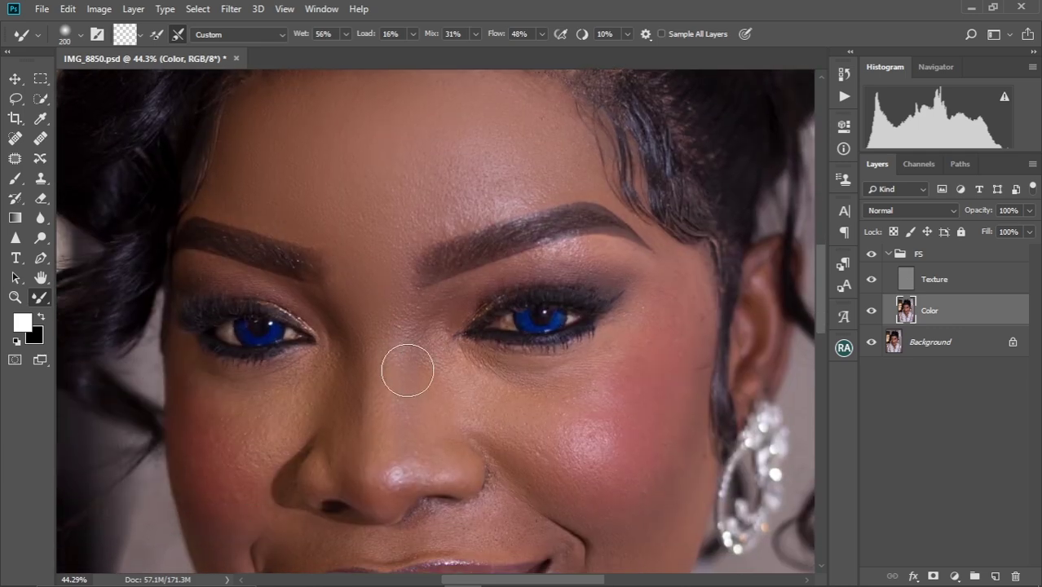
pyautogui.press('[')
pyautogui.press('[')
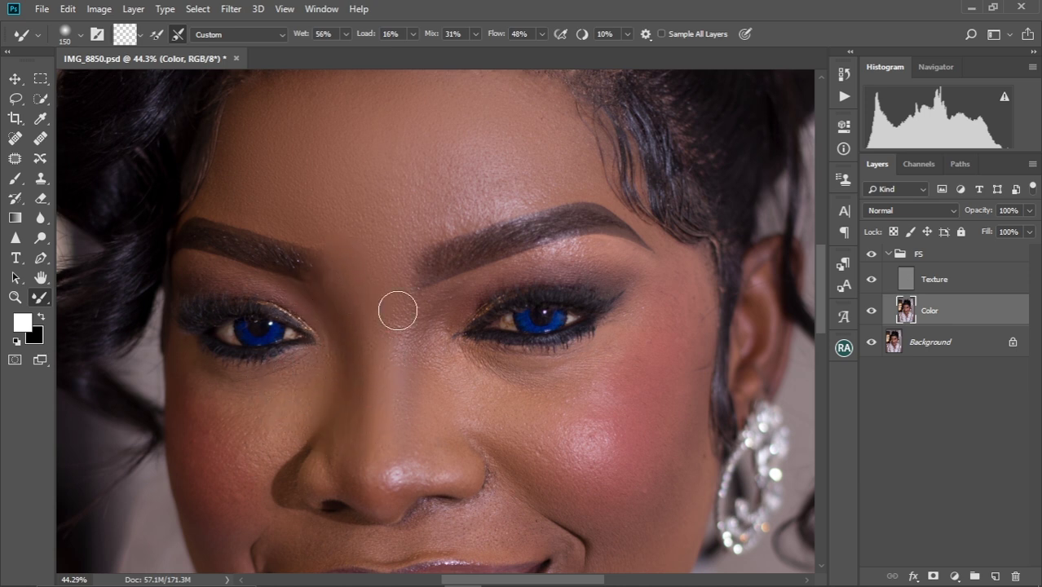
pyautogui.press('[')
pyautogui.press('[')
pyautogui.press(']')
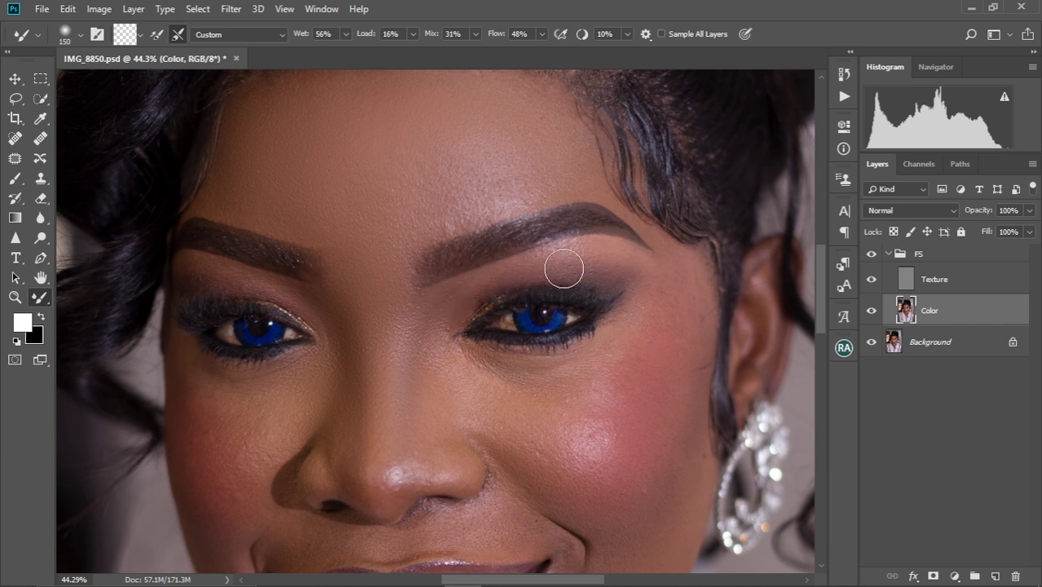
# - Soften the image-right brow bone and blend the blush on the image-left cheek with a 150 to 250 px Mixer Brush
pyautogui.press(']')
pyautogui.press(']')
pyautogui.press(']')
pyautogui.press('[')
pyautogui.press('[')
pyautogui.press(']')
pyautogui.press(']')
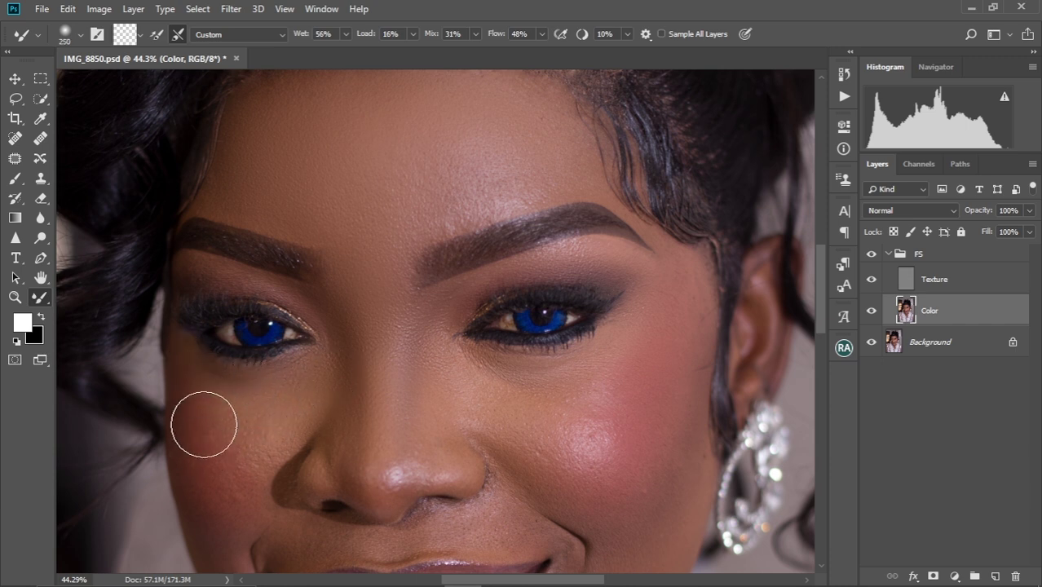
pyautogui.press('[')
pyautogui.press(']')
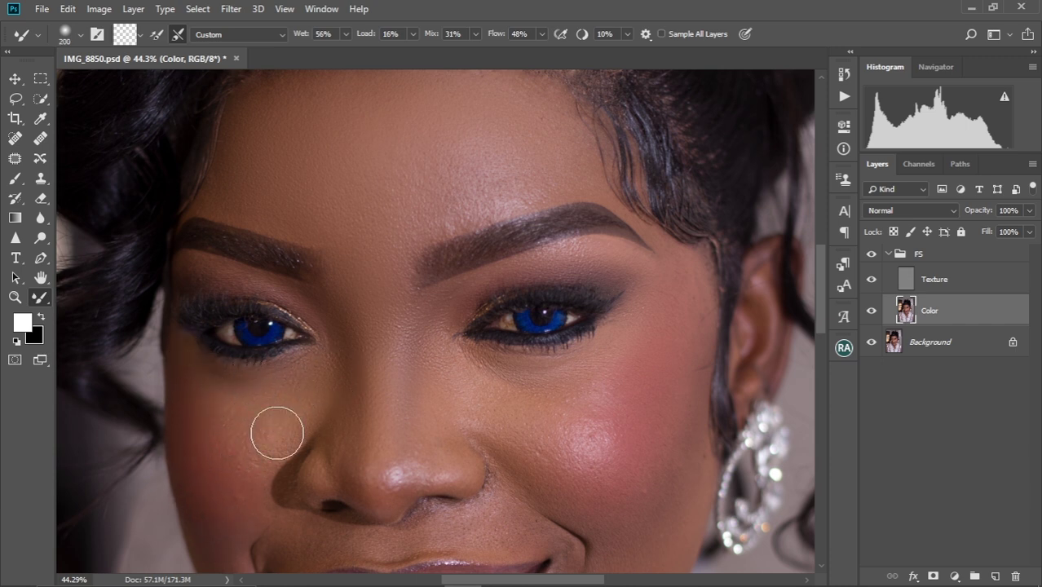
# - Smooth the image-left upper eyelid and the inner under-eye area beside the nose with a 125 to 175 px Mixer Brush
pyautogui.press('[')
pyautogui.press('[')
pyautogui.press('[')
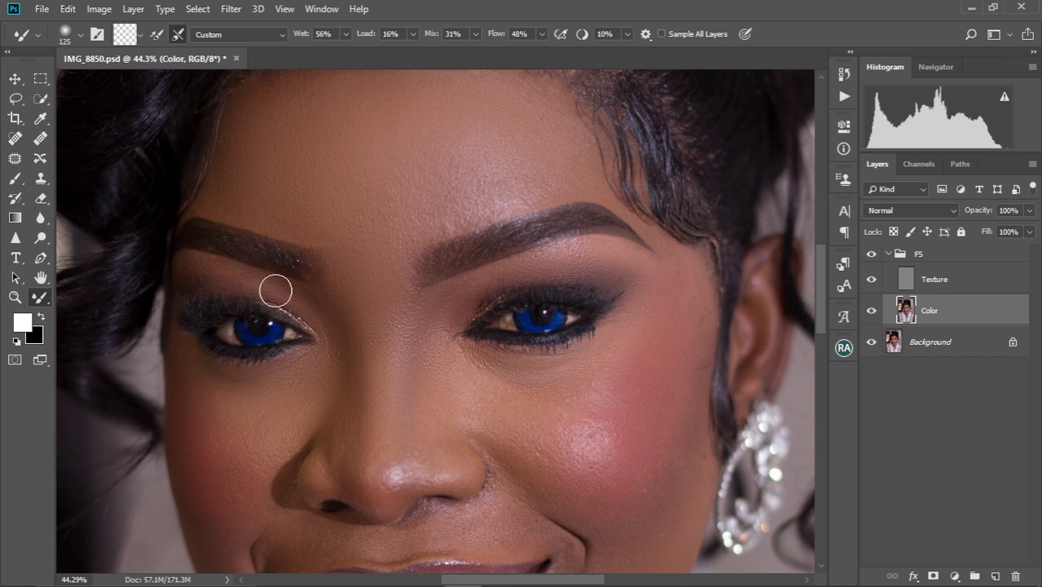
pyautogui.press('[')
pyautogui.press('[')
pyautogui.press(']')
pyautogui.press(']')
pyautogui.press(']')
pyautogui.press(']')
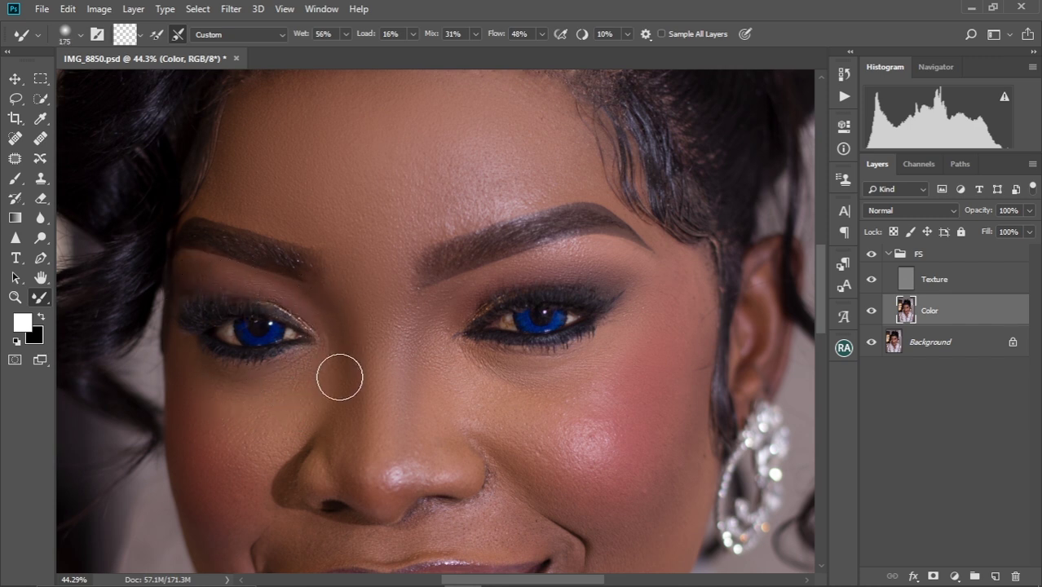
# - Even out the image-left cheek from below the eye down to the smile line with a 150 to 200 px Mixer Brush
pyautogui.press('[')
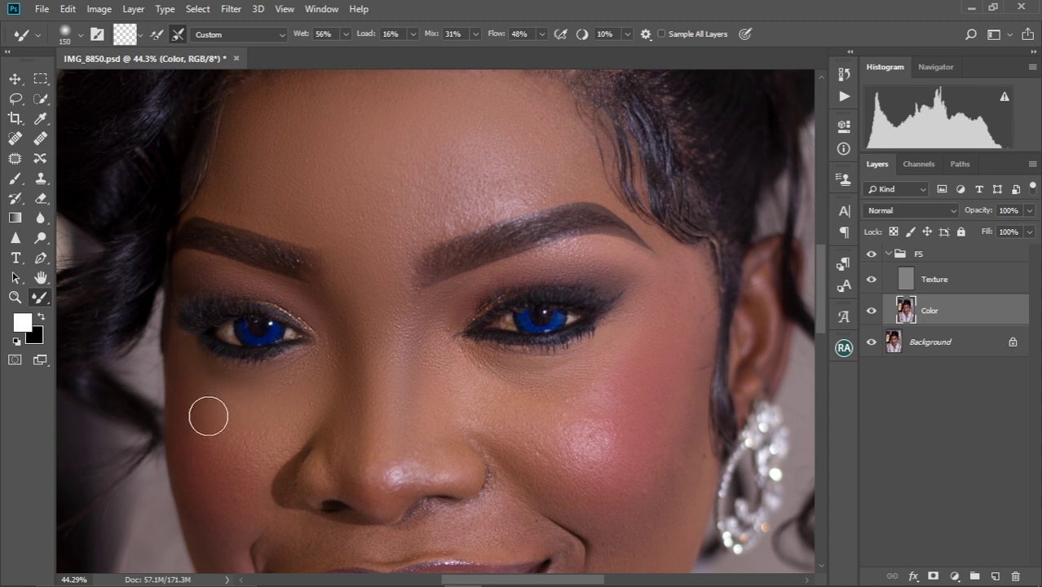
pyautogui.press(']')
pyautogui.press(']')
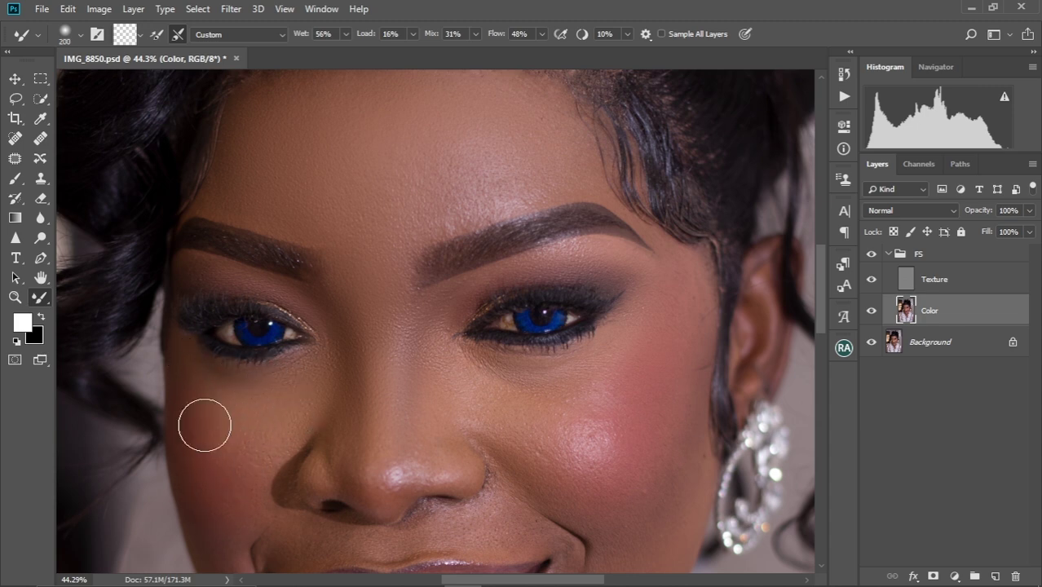
pyautogui.moveTo(265, 428); pyautogui.dragTo(284, 344)
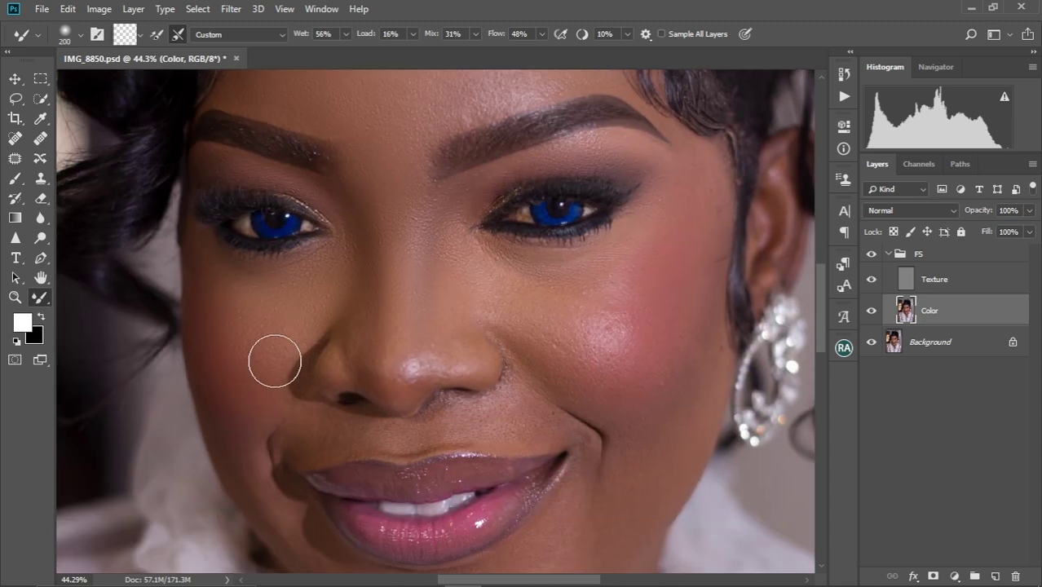
pyautogui.press('[')
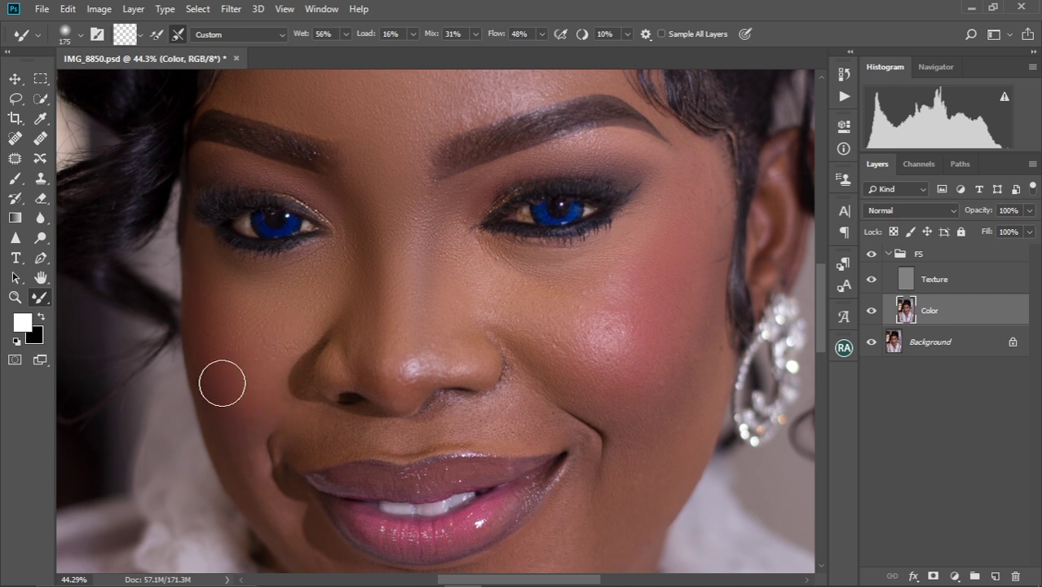
pyautogui.press('[')
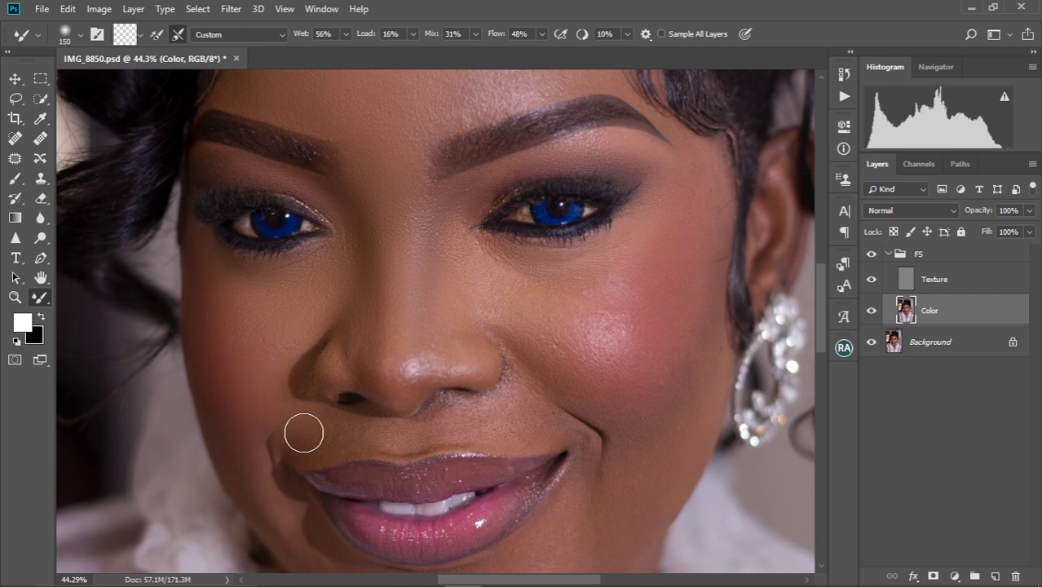
# - Blend the skin around the nostril and soften the highlight on the nose tip with a 90 to 125 px Mixer Brush
pyautogui.press('[')
pyautogui.press('[')
pyautogui.press('[')
pyautogui.press('[')
pyautogui.press('[')
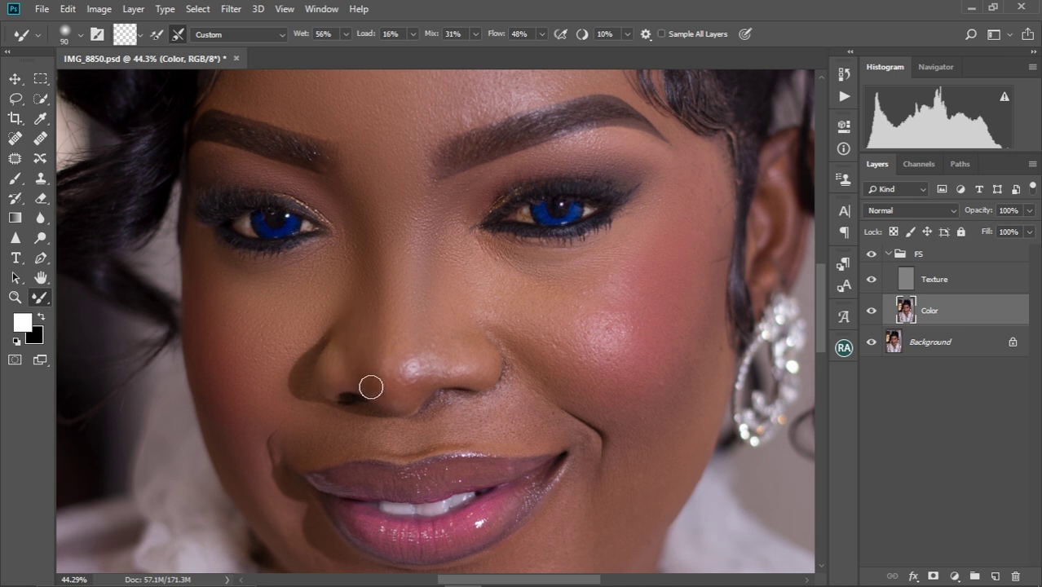
pyautogui.press(']')
pyautogui.press(']')
pyautogui.press('[')
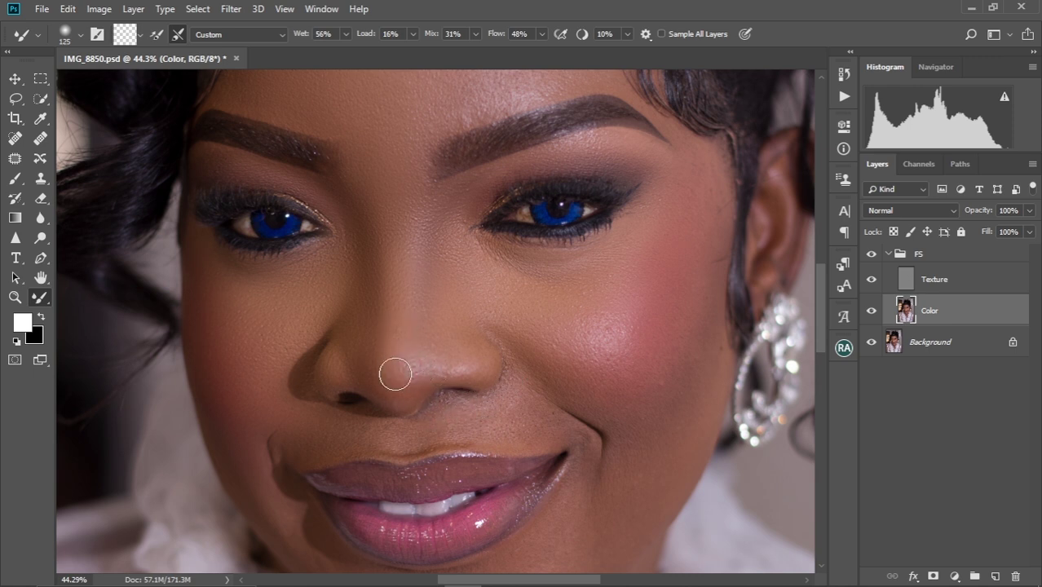
# - Smooth the chin and the skin just below the lower lip with a 150 to 200 px Mixer Brush
pyautogui.press(']')
pyautogui.press(']')
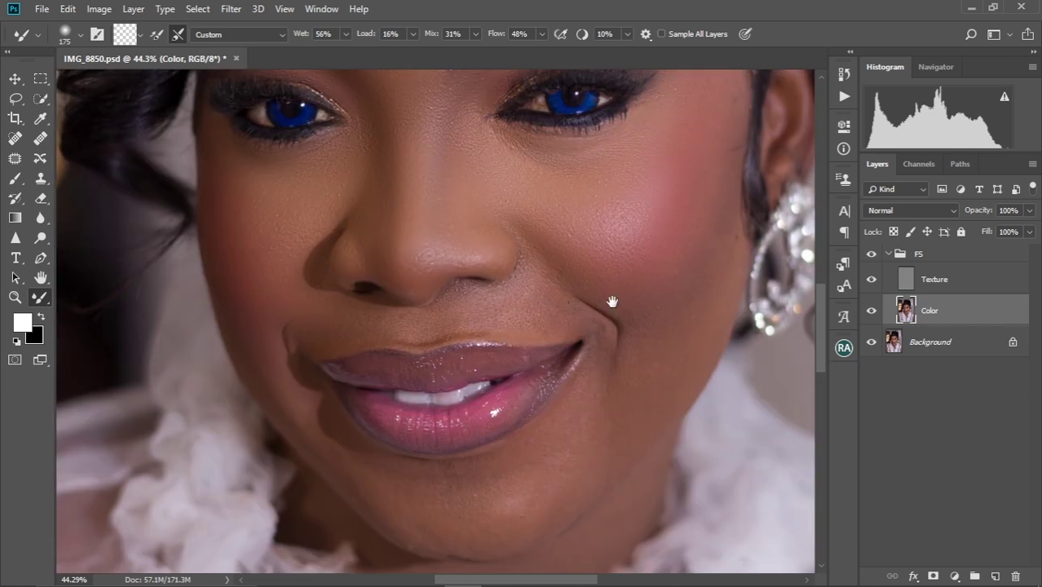
pyautogui.moveTo(641, 401); pyautogui.dragTo(612, 297)
pyautogui.press(']')
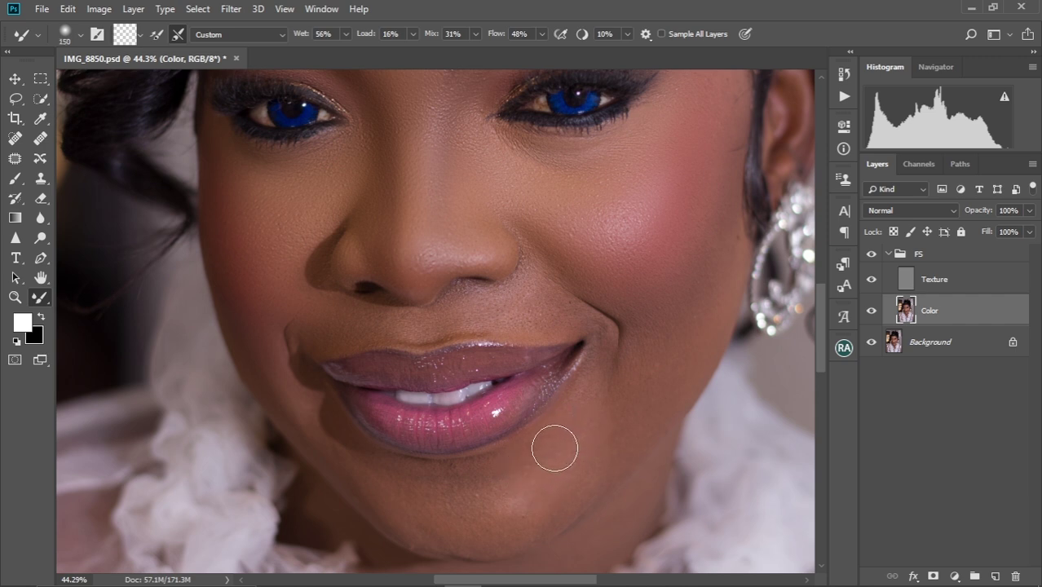
pyautogui.press('[')
pyautogui.press('[')
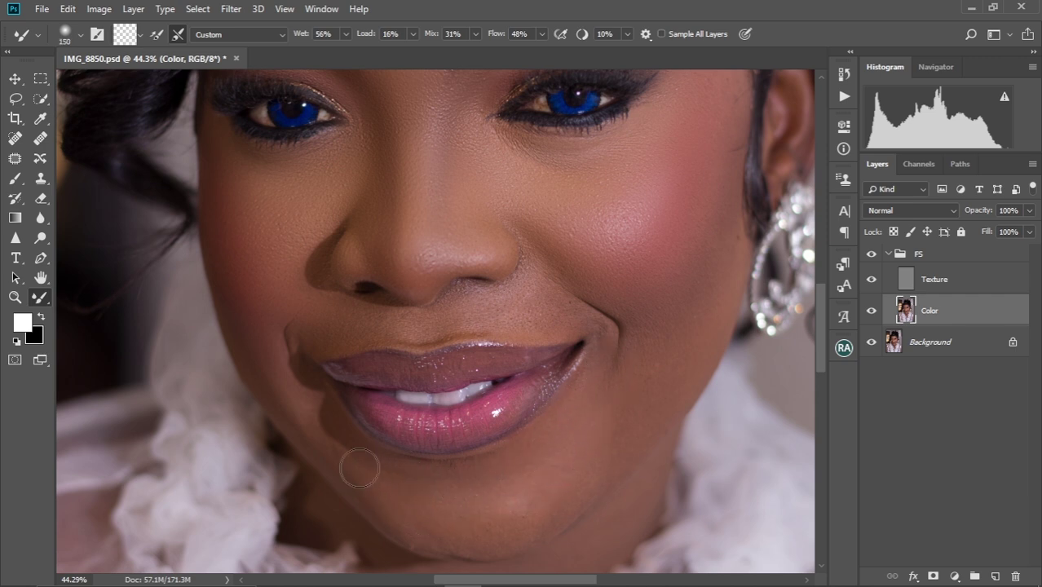
pyautogui.press(']')
pyautogui.press(']')
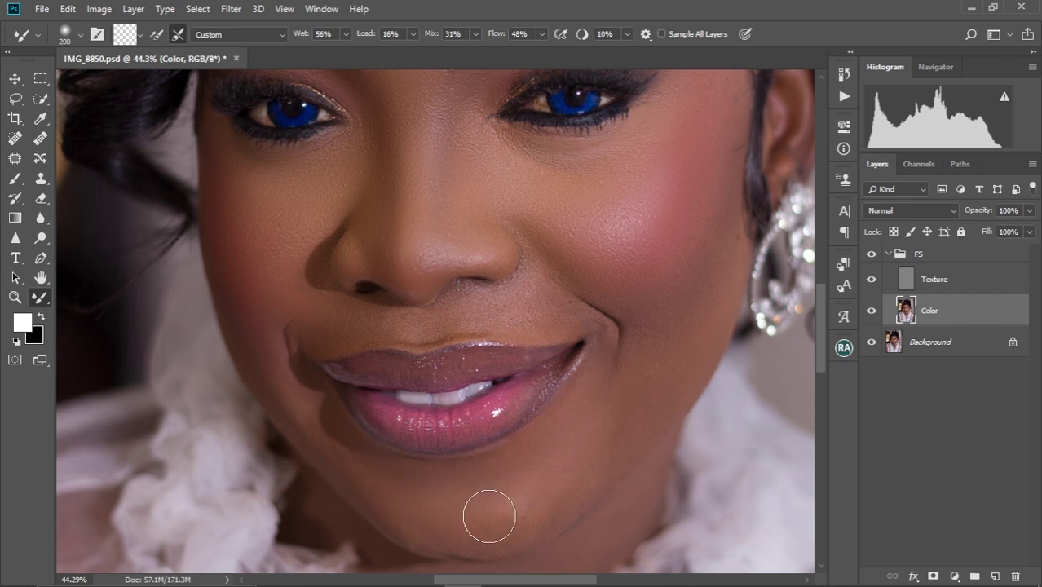
# - Soften the image-right smile line, mouth corner and lower cheek with a 100 to 200 px Mixer Brush
pyautogui.press('[')
pyautogui.press('[')
pyautogui.press('[')
pyautogui.press('[')
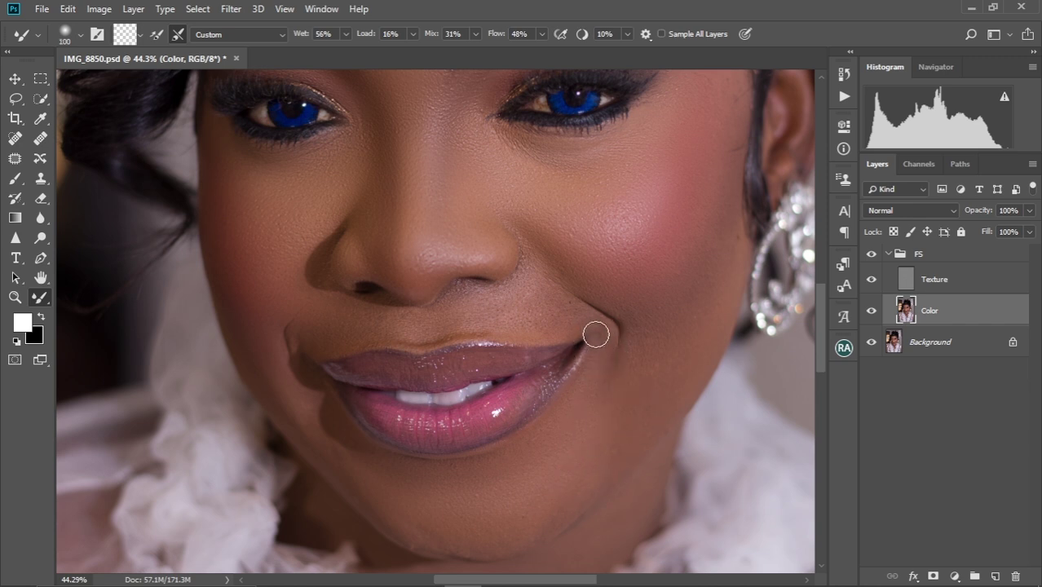
pyautogui.press(']')
pyautogui.press(']')
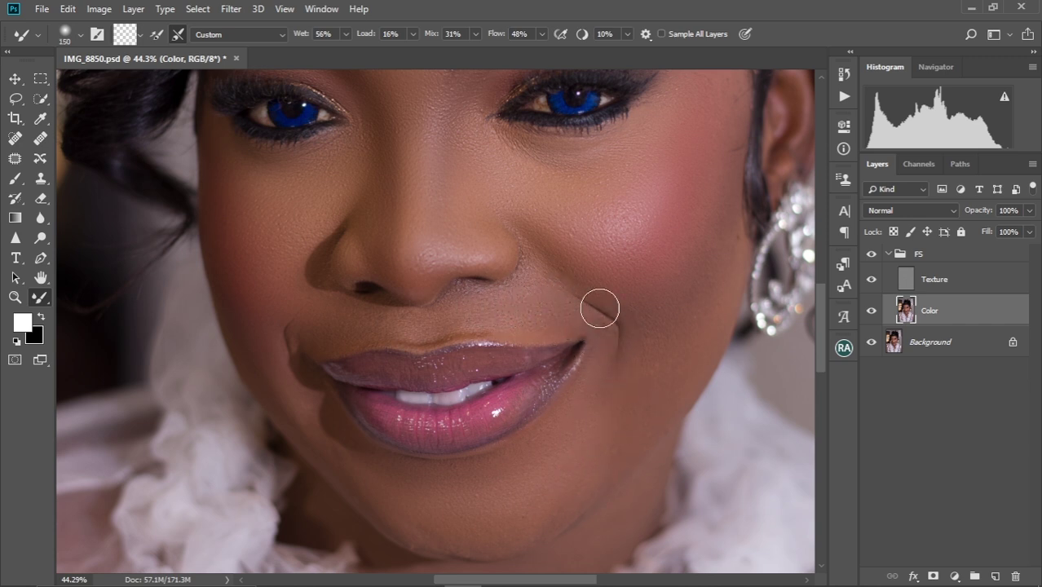
pyautogui.press(']')
pyautogui.press(']')
pyautogui.press(']')
pyautogui.press(']')
pyautogui.press('[')
pyautogui.press('[')
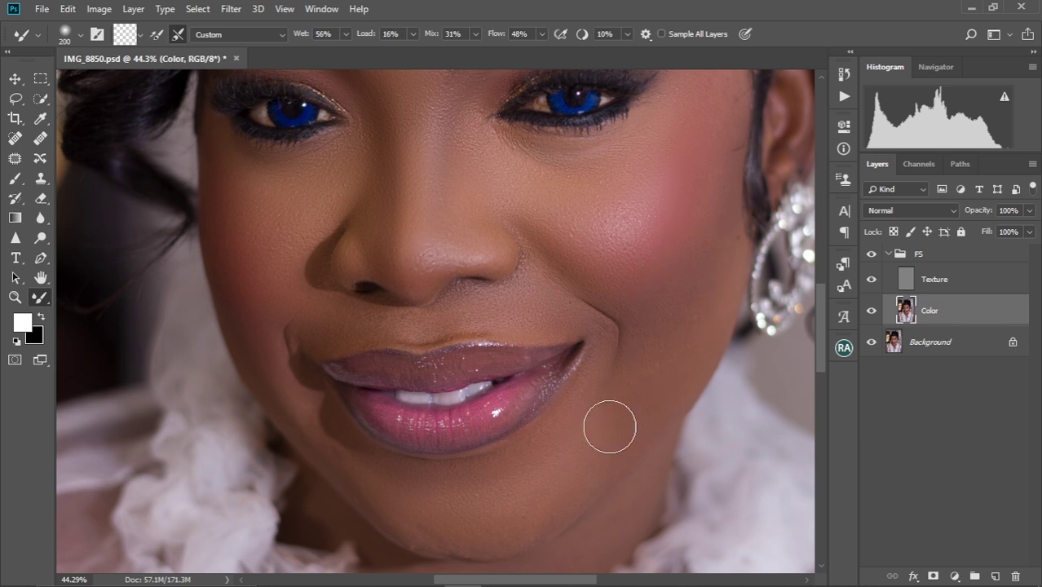
# - Blend the image-left cheek and jaw edge beside the mouth with a 125 to 175 px Mixer Brush
pyautogui.moveTo(509, 503); pyautogui.dragTo(560, 392)
pyautogui.press('[')
pyautogui.press('[')
pyautogui.press('[')
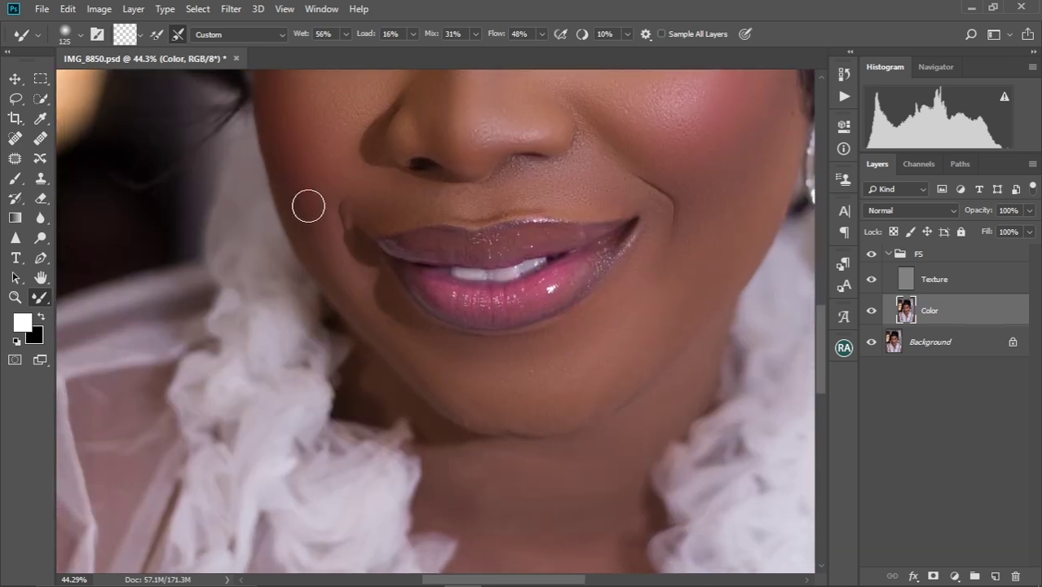
pyautogui.press(']')
pyautogui.press(']')
pyautogui.moveTo(307, 227); pyautogui.dragTo(333, 274)
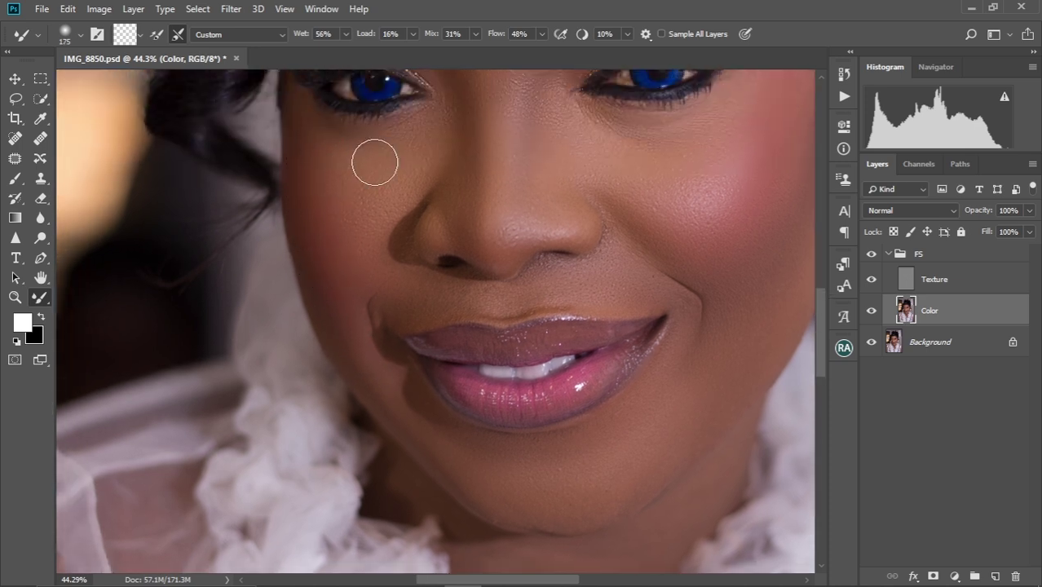
pyautogui.scroll(-2, 376, 179)
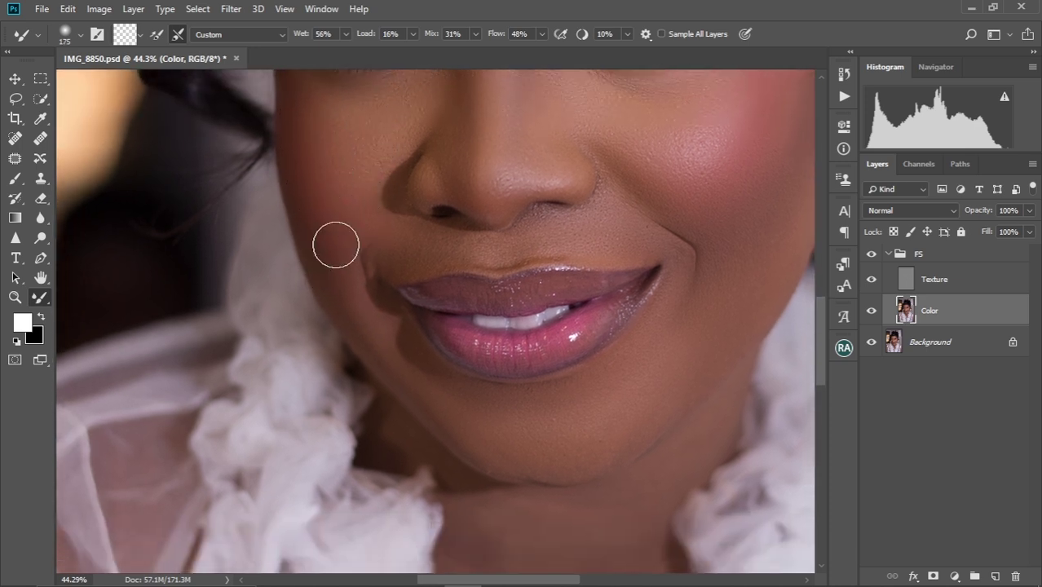
# - Even out the skin between the image-right nostril and the upper lip with a 90 px Mixer Brush
pyautogui.press('[')
pyautogui.press('[')
pyautogui.press('[')
pyautogui.press('[')
pyautogui.press('[')
pyautogui.press('[')
pyautogui.press('[')
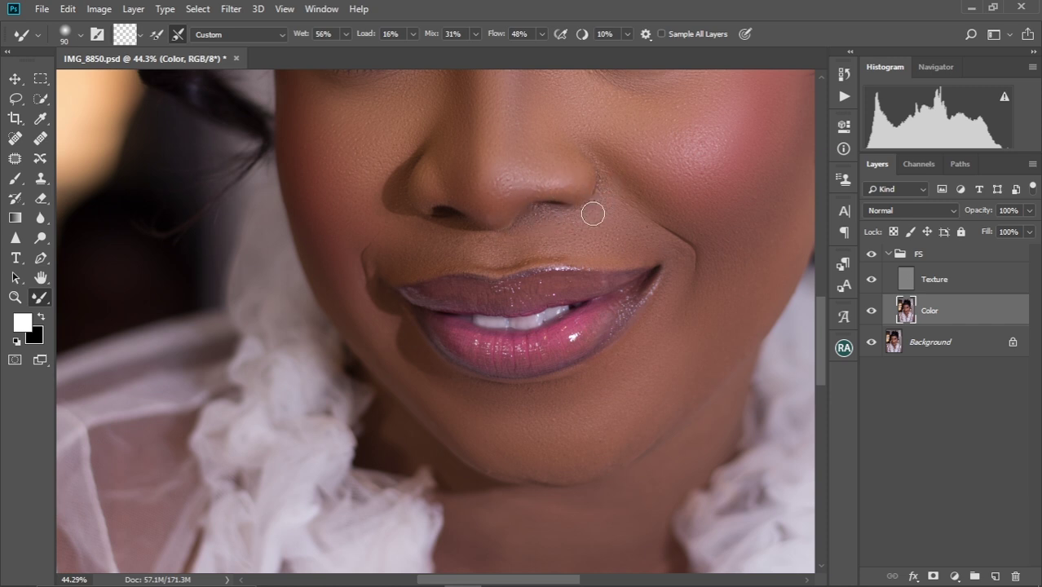
# - Smooth the forehead above the image-right eyebrow with a 200 px Mixer Brush
pyautogui.moveTo(654, 221)
pyautogui.mouseDown()
pyautogui.moveTo(684, 247)
pyautogui.moveTo(656, 277)
pyautogui.mouseUp()
pyautogui.scroll(-3, 655, 278)
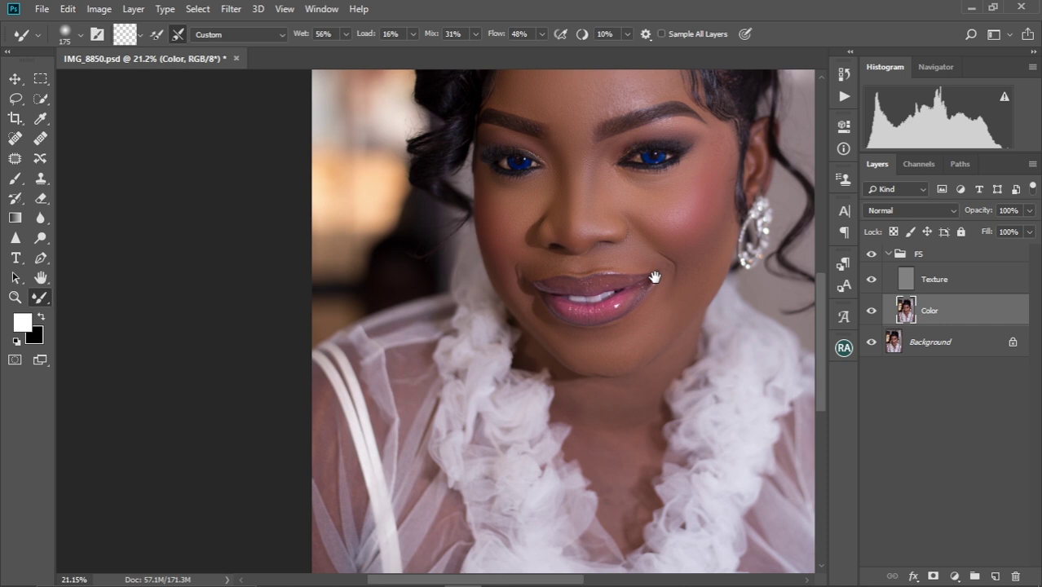
pyautogui.moveTo(665, 229); pyautogui.dragTo(514, 324)
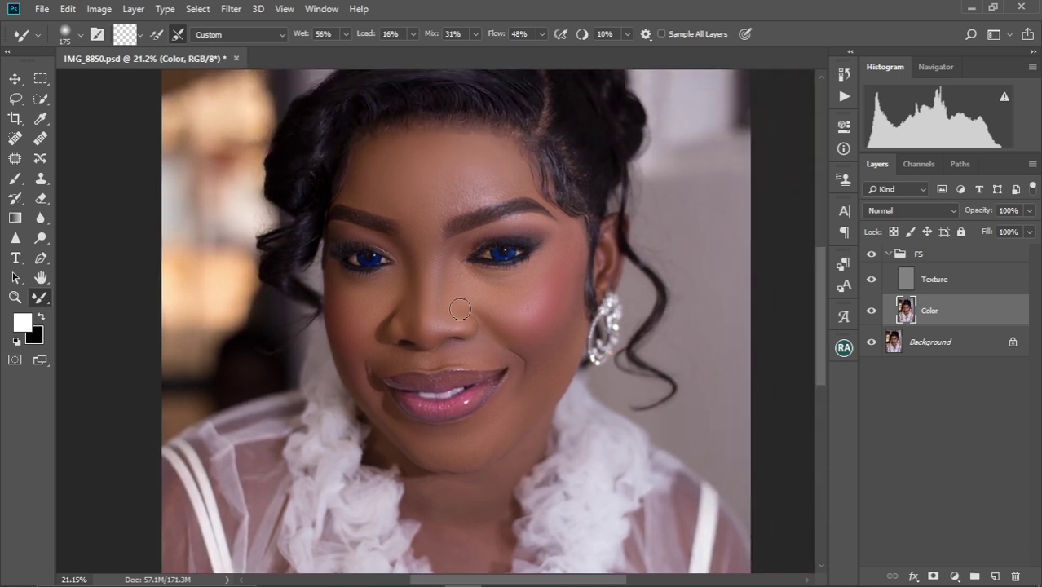
pyautogui.scroll(5, 460, 309)
pyautogui.moveTo(468, 248); pyautogui.dragTo(476, 304)
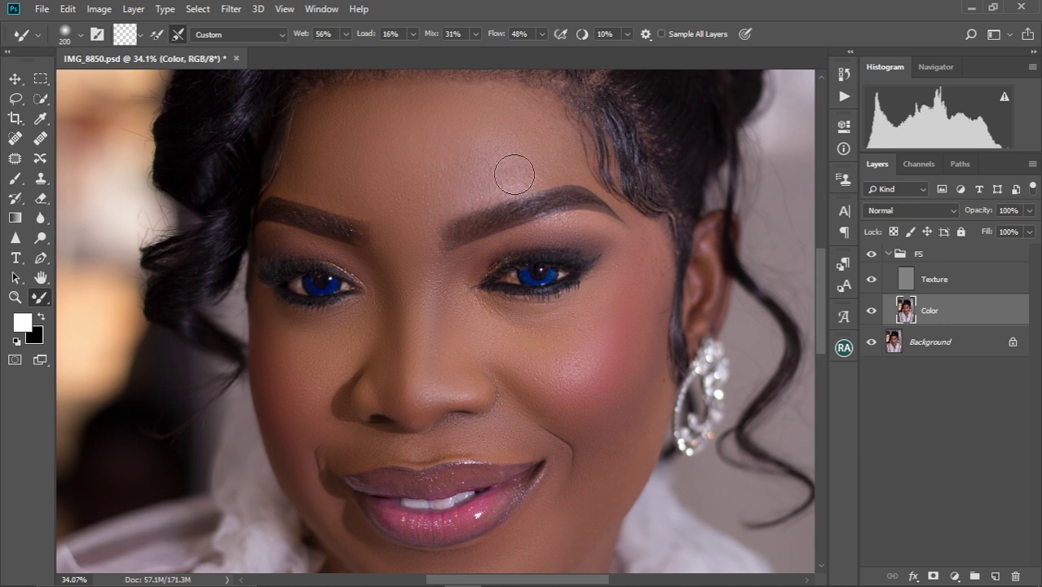
pyautogui.press(']')
pyautogui.press(']')
pyautogui.scroll(1, 386, 167)
pyautogui.scroll(-3, 392, 212)
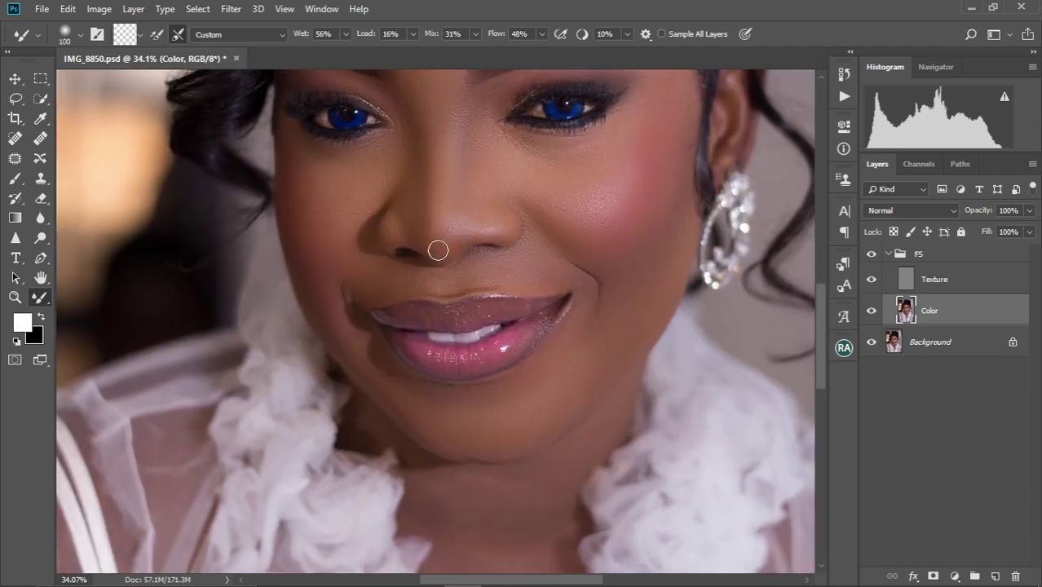
# - Blend the chin and neck tones with a Mixer Brush of up to 250 px, ending at 100 px
pyautogui.scroll(-3, 438, 251)
pyautogui.press(']')
pyautogui.press(']')
pyautogui.press(']')
pyautogui.press(']')
pyautogui.press(']')
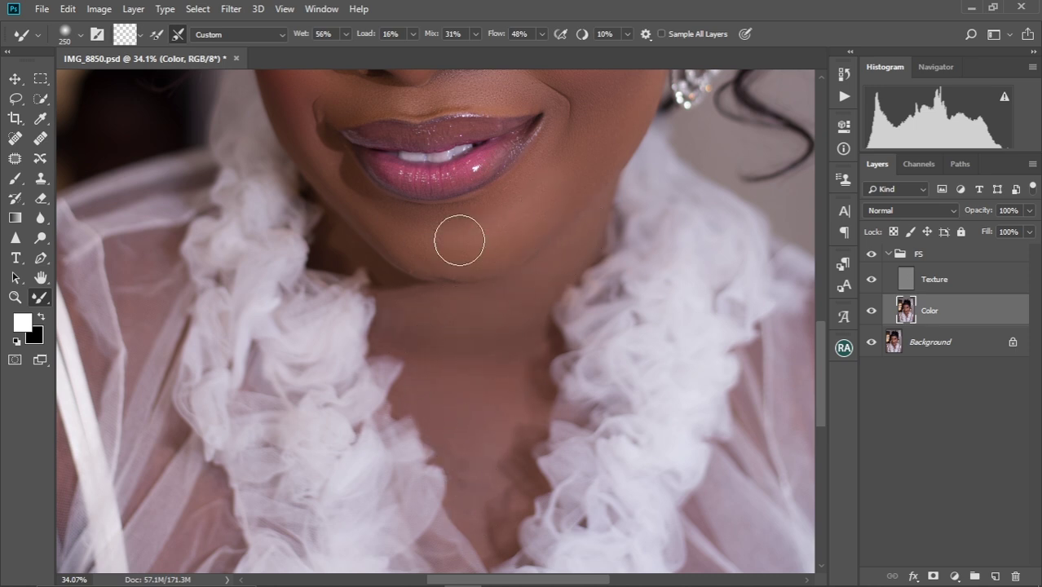
pyautogui.press('[')
pyautogui.press('[')
pyautogui.press('[')
pyautogui.press('[')
pyautogui.press('[')
# - Compare the portrait before and after retouching by toggling the FS group's visibility, leaving the group visible
pyautogui.scroll(-3, 488, 283)
pyautogui.scroll(2, 488, 283)
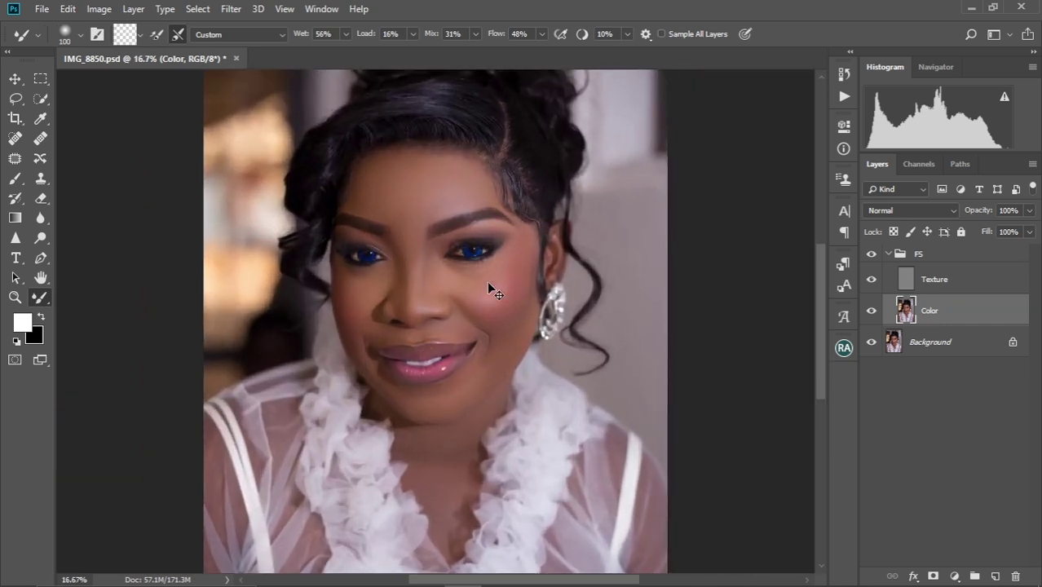
pyautogui.scroll(1, 489, 285)
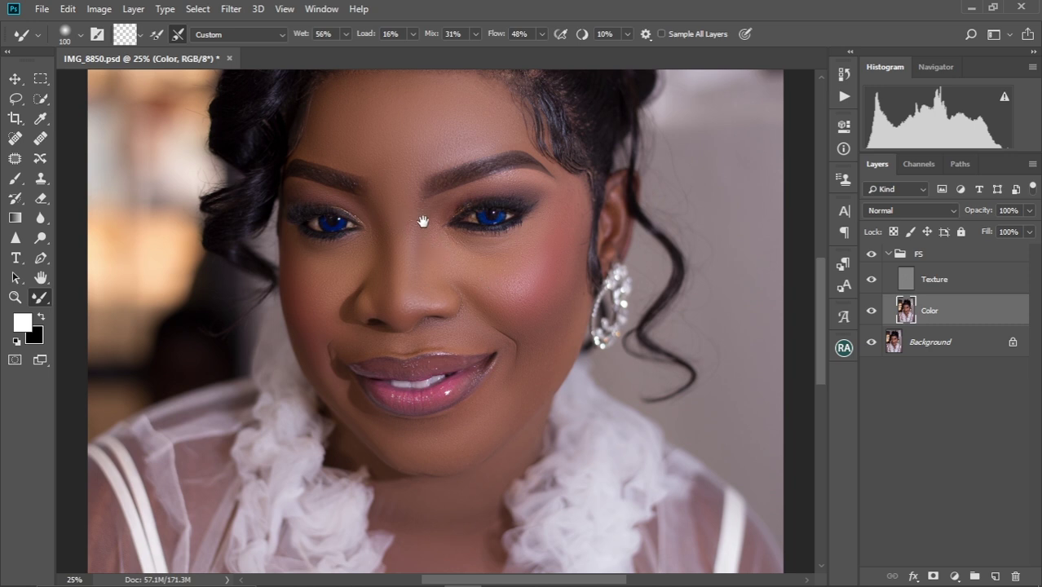
pyautogui.moveTo(424, 221); pyautogui.dragTo(437, 311)
pyautogui.click(871, 255)
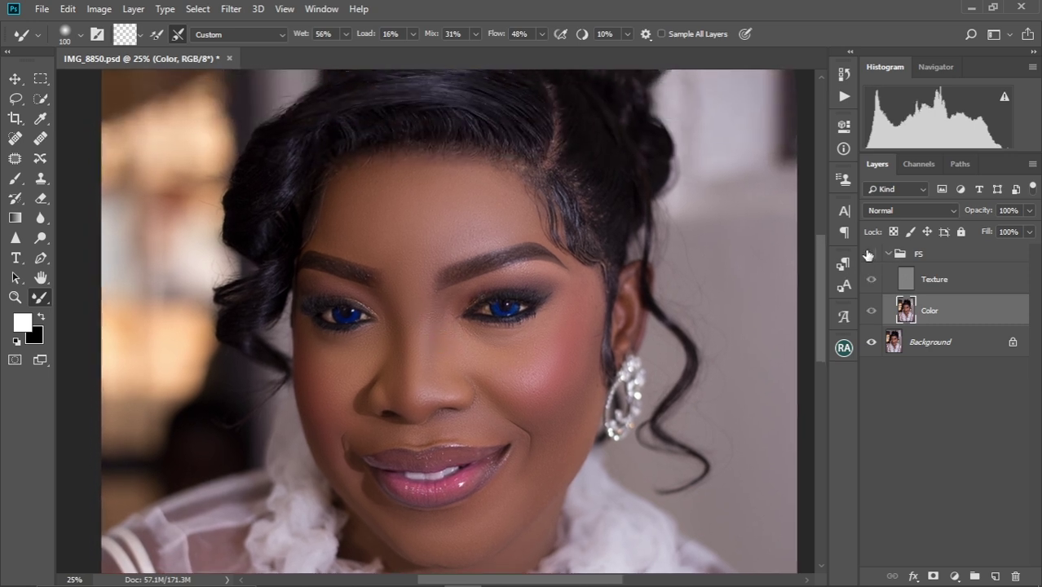
pyautogui.click(873, 254)
pyautogui.click(872, 256)
pyautogui.click(872, 256)
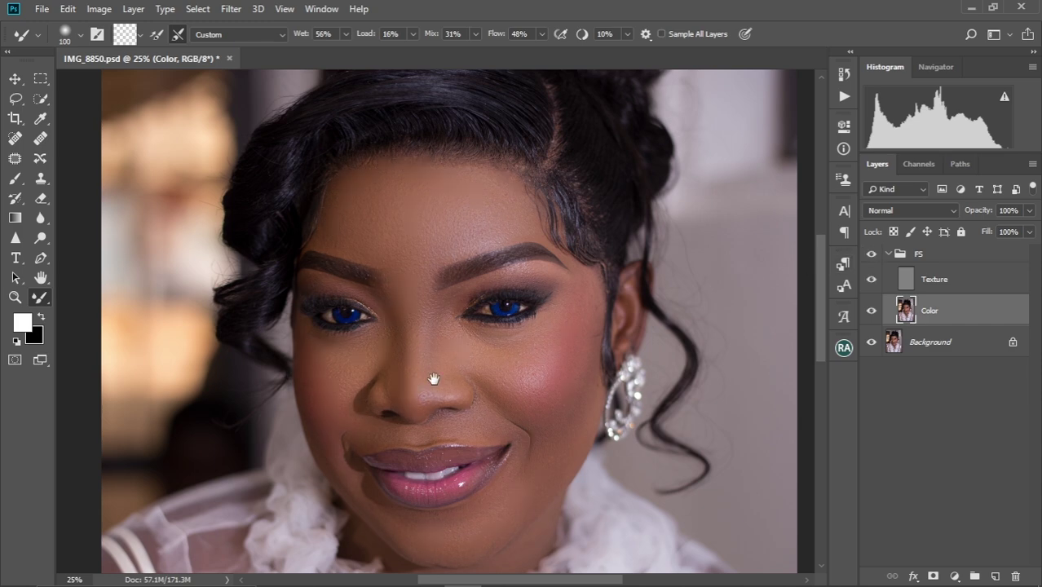
pyautogui.moveTo(434, 379); pyautogui.dragTo(426, 303)
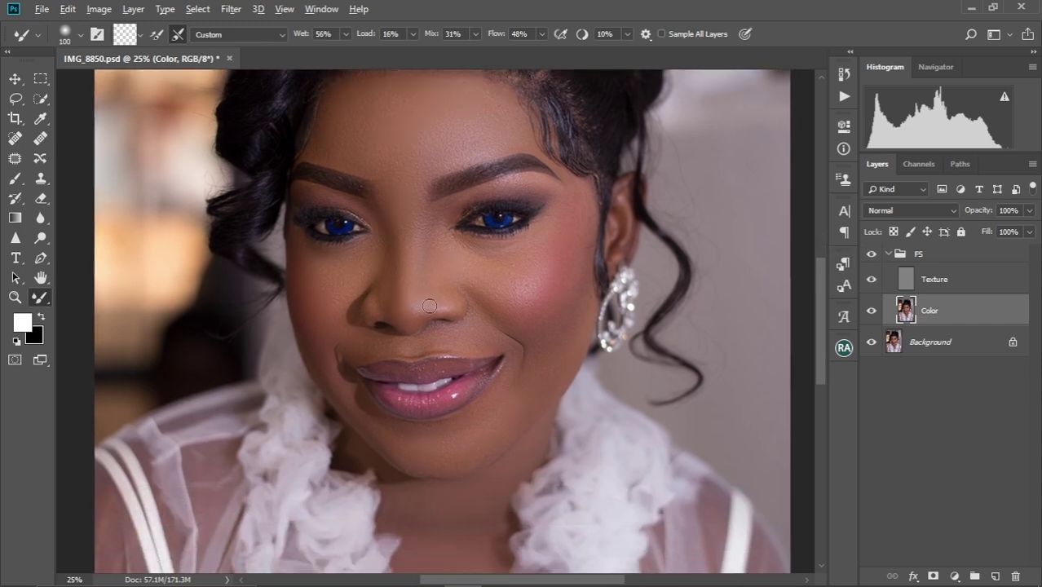
# - Smooth the color transitions on the lips with a 40 px Mixer Brush
pyautogui.scroll(3, 429, 306)
pyautogui.scroll(2, 430, 306)
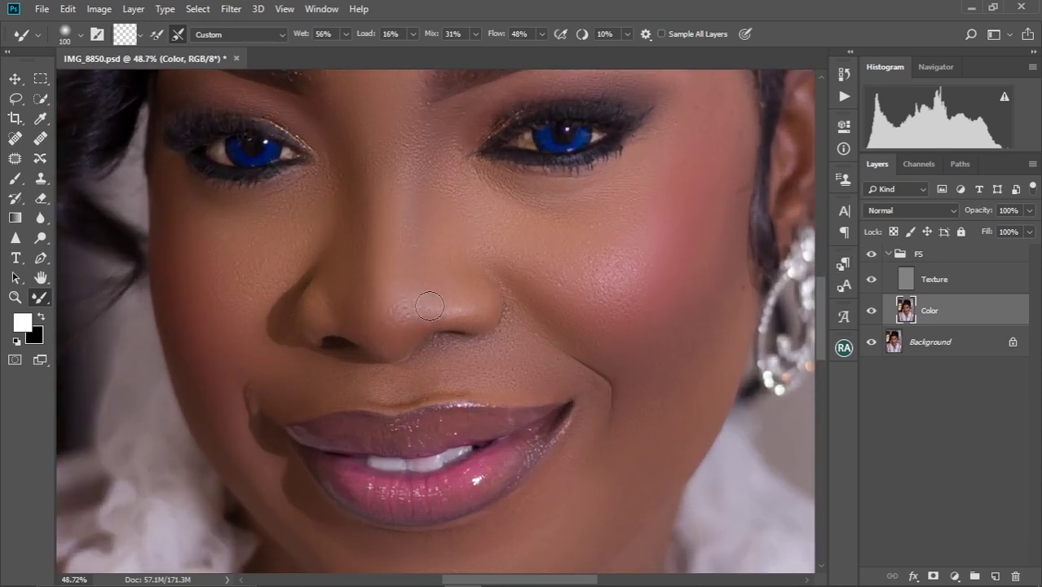
pyautogui.moveTo(359, 361); pyautogui.dragTo(360, 271)
pyautogui.press('[')
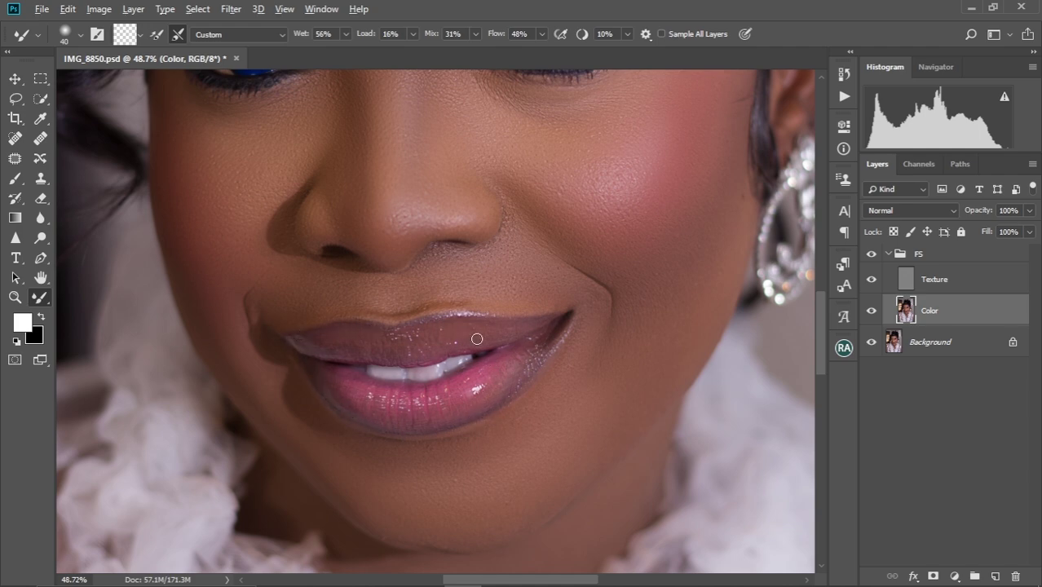
# - Examine the whole portrait and the eyes, cheeks and forehead up close for remaining uneven tones
pyautogui.scroll(-5, 477, 339)
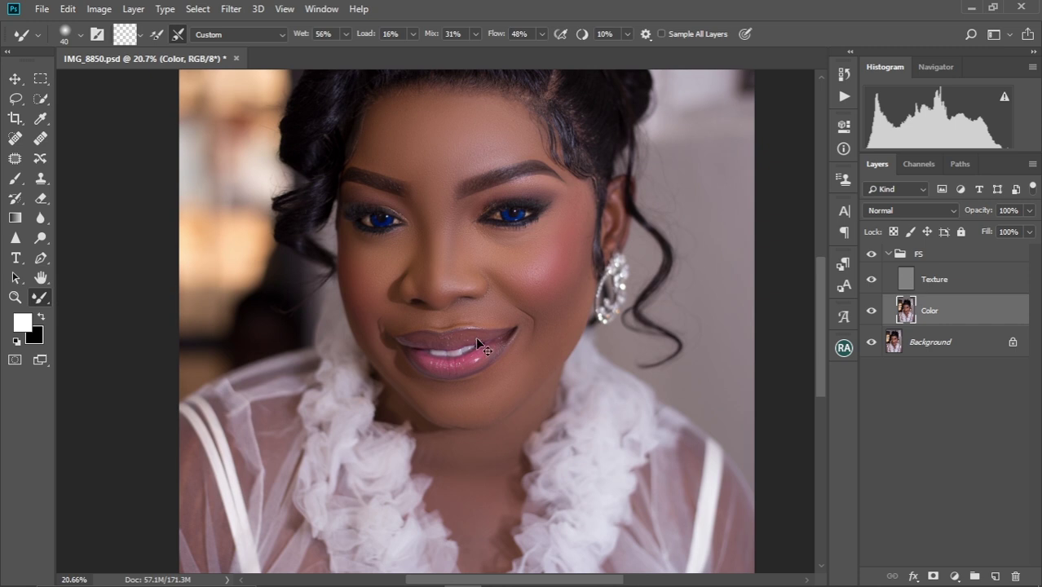
pyautogui.scroll(-1, 477, 339)
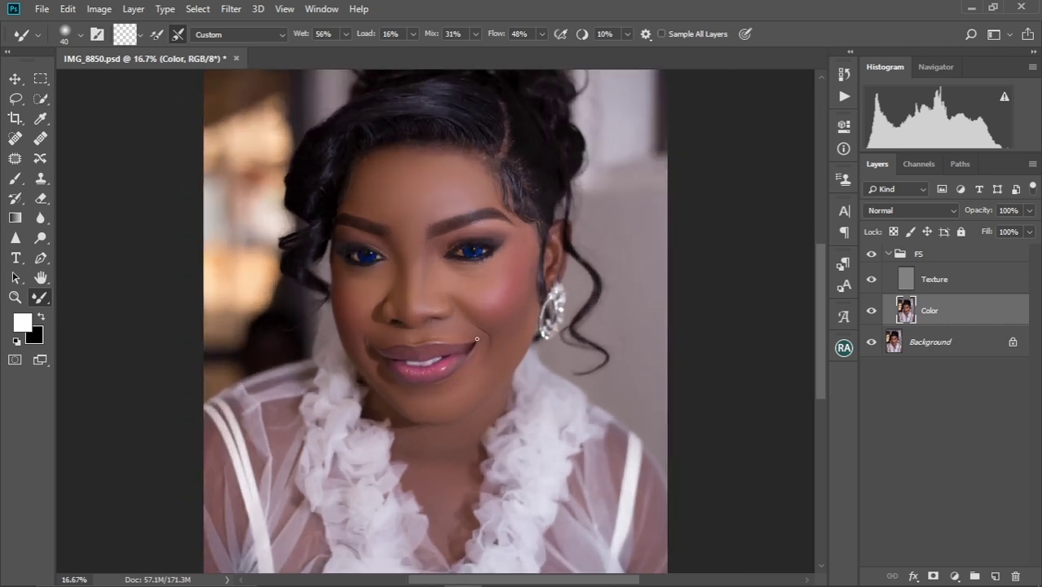
pyautogui.scroll(2, 477, 338)
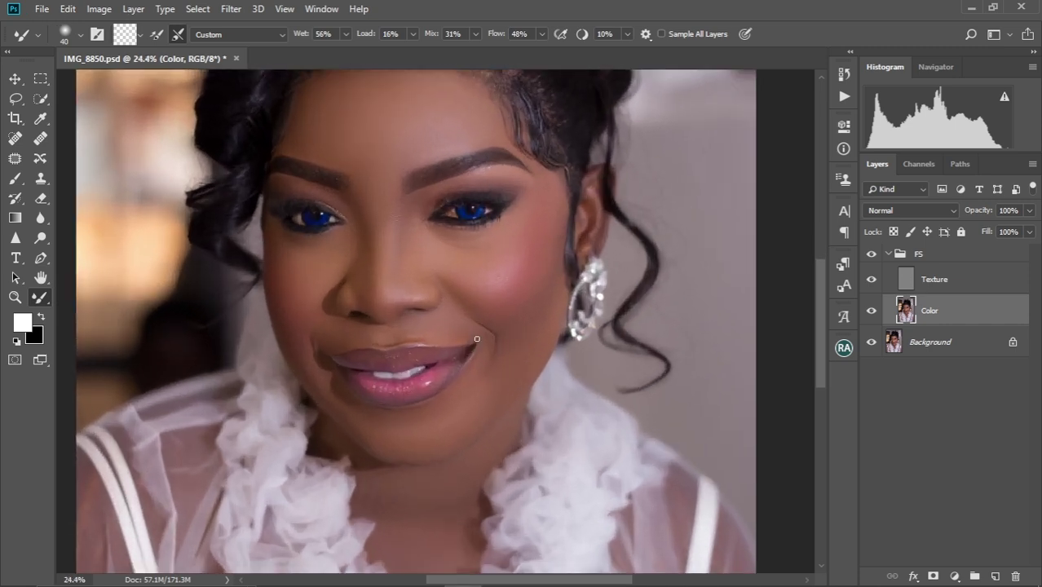
pyautogui.moveTo(380, 175)
pyautogui.mouseDown()
pyautogui.moveTo(410, 261)
pyautogui.moveTo(379, 226)
pyautogui.moveTo(398, 229)
pyautogui.mouseUp()
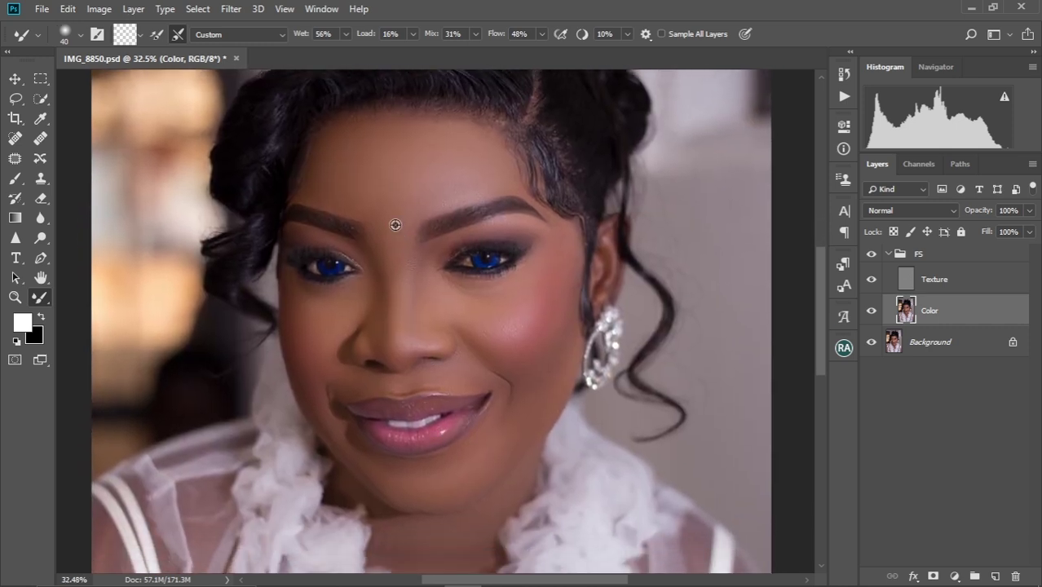
pyautogui.scroll(3, 395, 225)
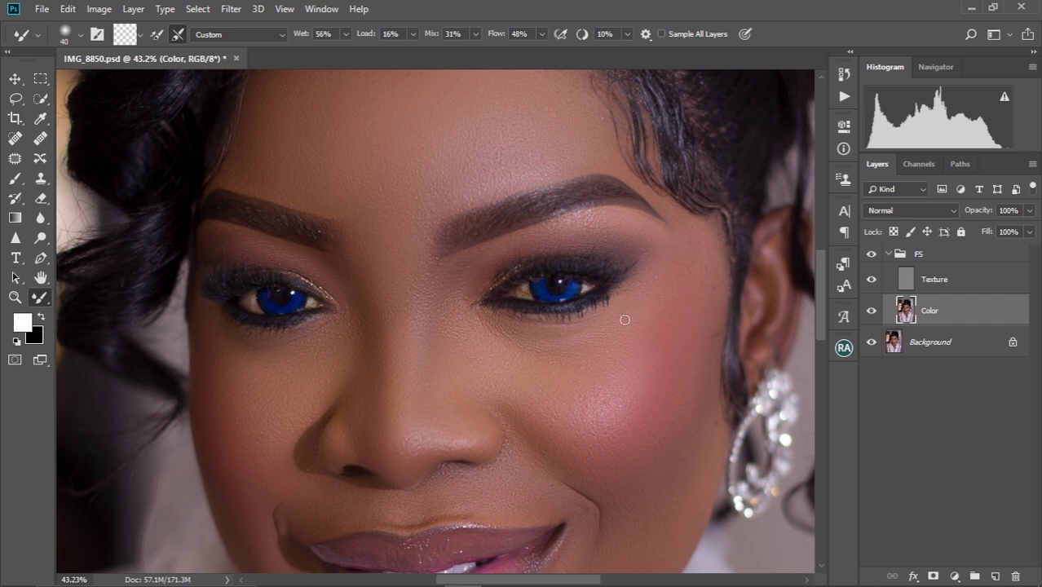
pyautogui.moveTo(824, 313); pyautogui.dragTo(827, 287)
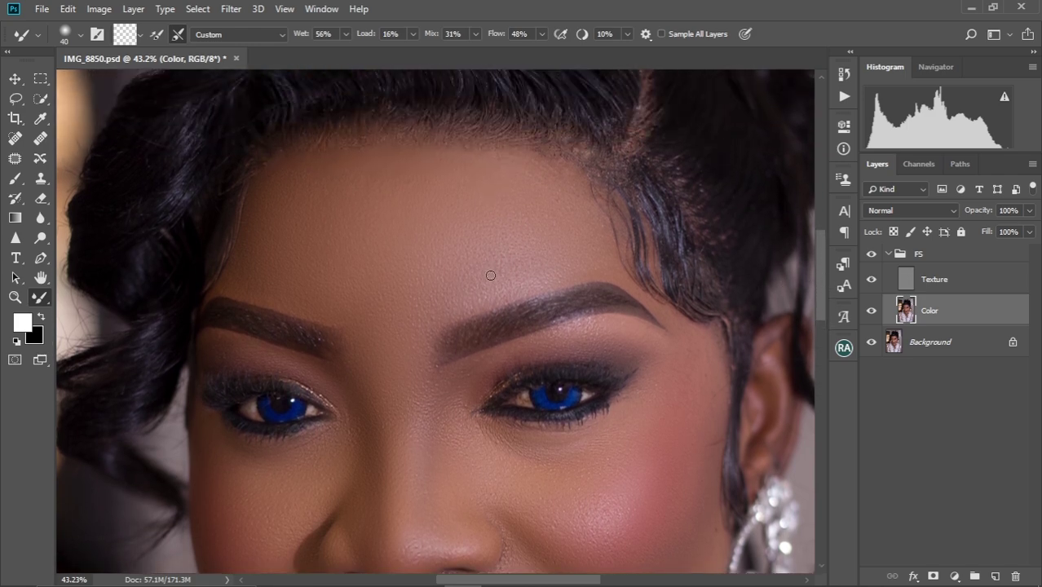
# - Blend the visible scalp along the hair parting above the forehead with a 70 px Mixer Brush
pyautogui.moveTo(501, 250); pyautogui.dragTo(393, 366)
pyautogui.moveTo(478, 295); pyautogui.dragTo(404, 363)
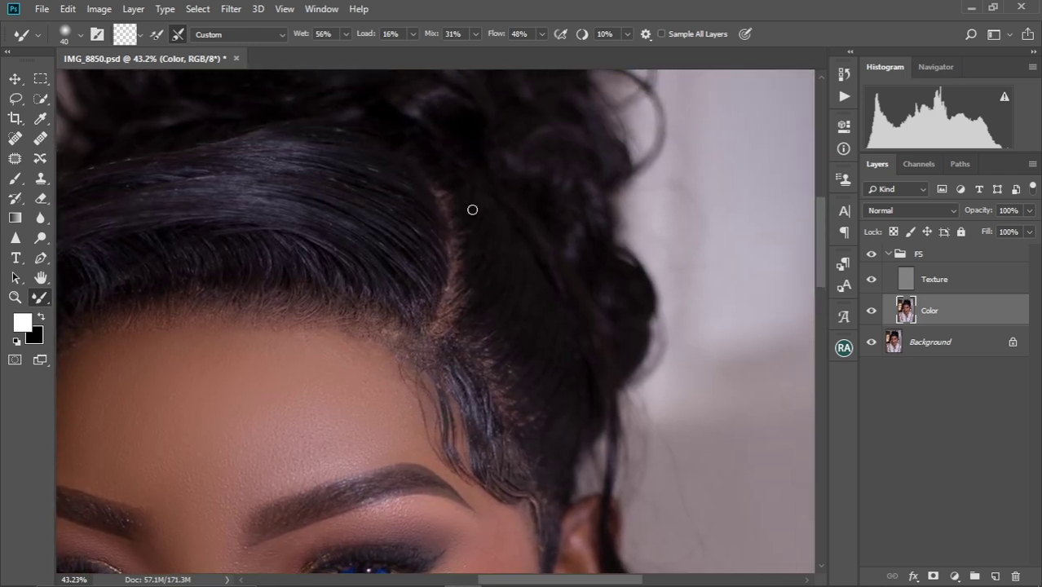
pyautogui.press(']')
pyautogui.press(']')
pyautogui.press(']')
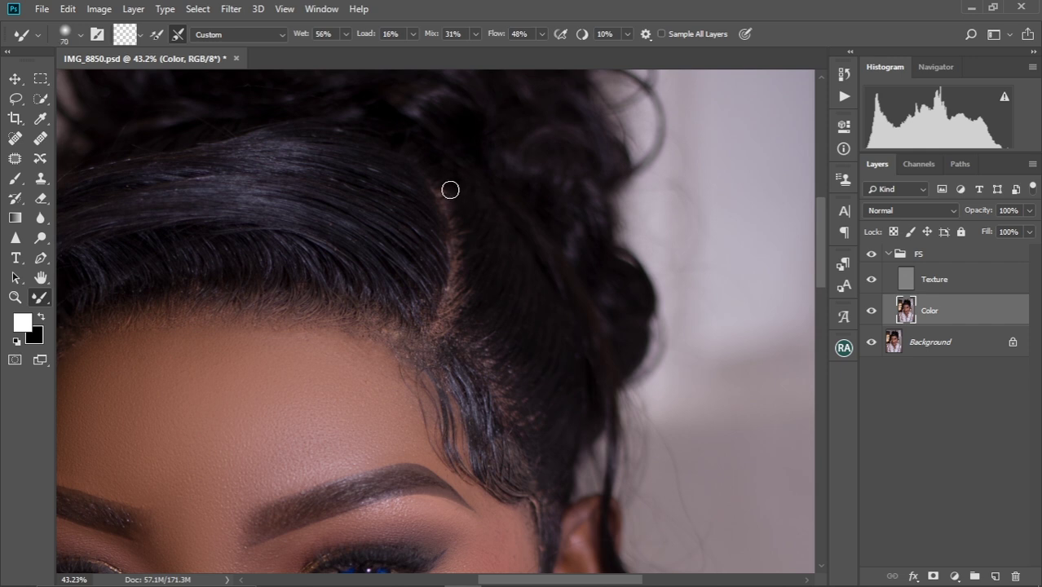